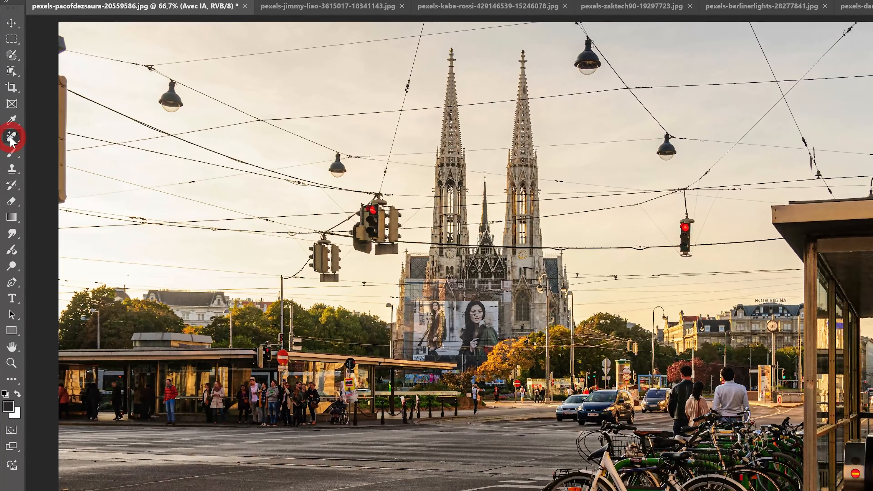
- Choose the Remove tool (Outil Supprimer) and open its distraction detection options for Fils et câbles
right_click(7, 131)
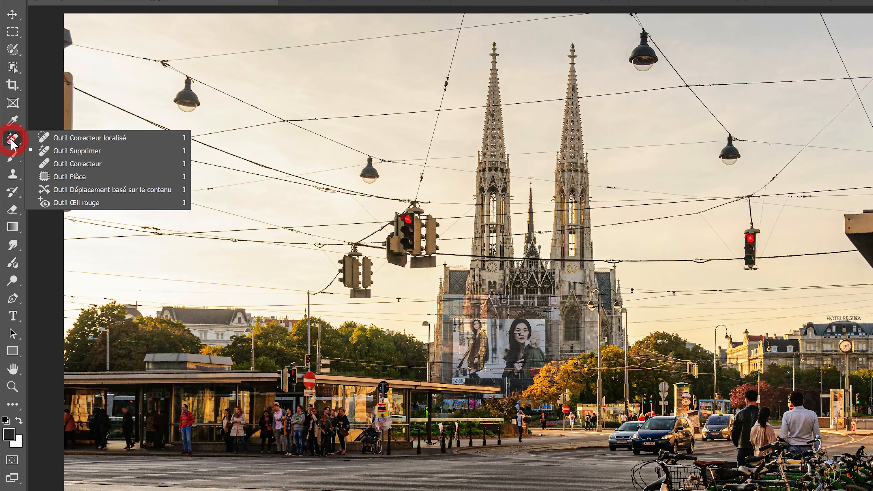
left_click(114, 152)
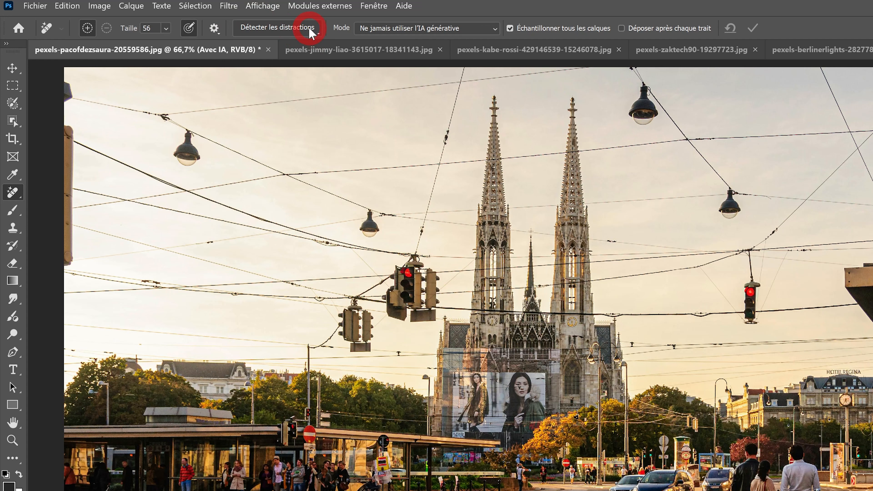
left_click(312, 34)
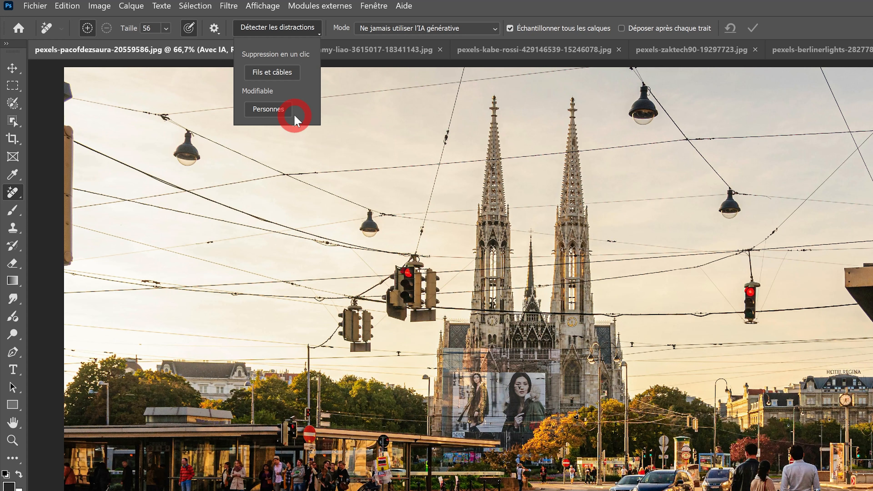
left_click(288, 72)
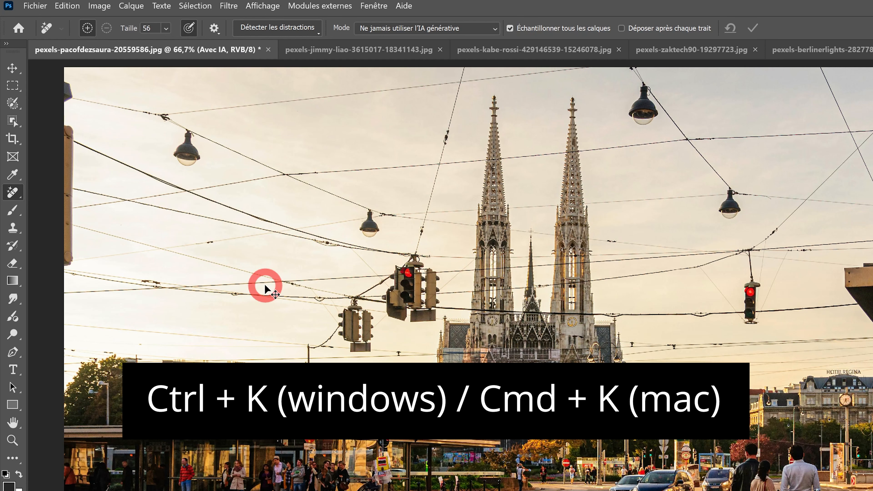
- Open the image processing preferences (Traitement de l'image) and set Outil Supprimer en cours to Plus rapide
key("ctrl+k")
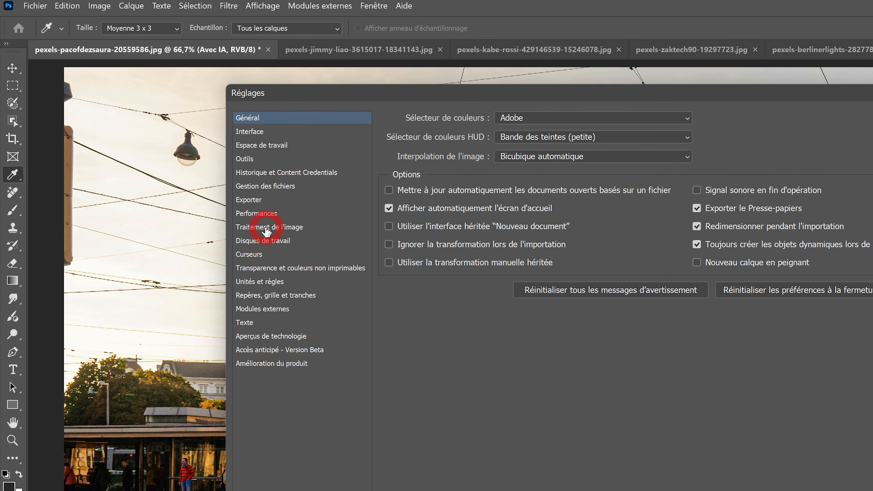
left_click(266, 229)
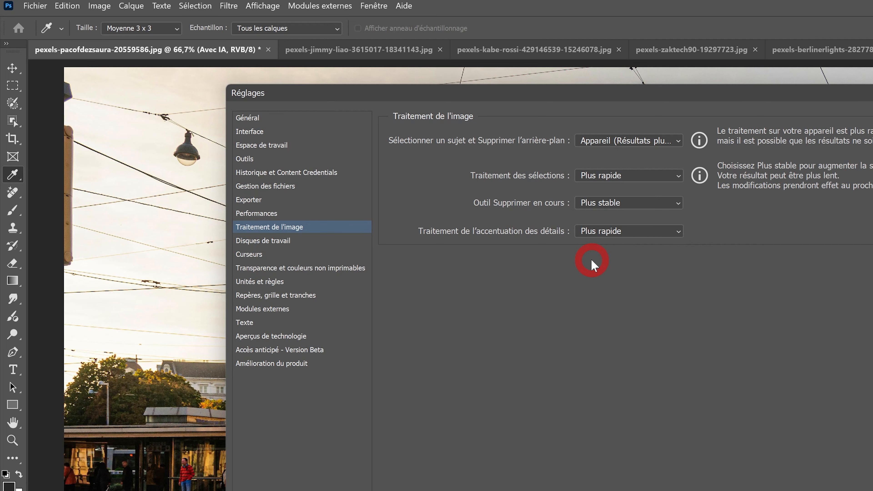
left_click_drag(695, 96, 648, 96)
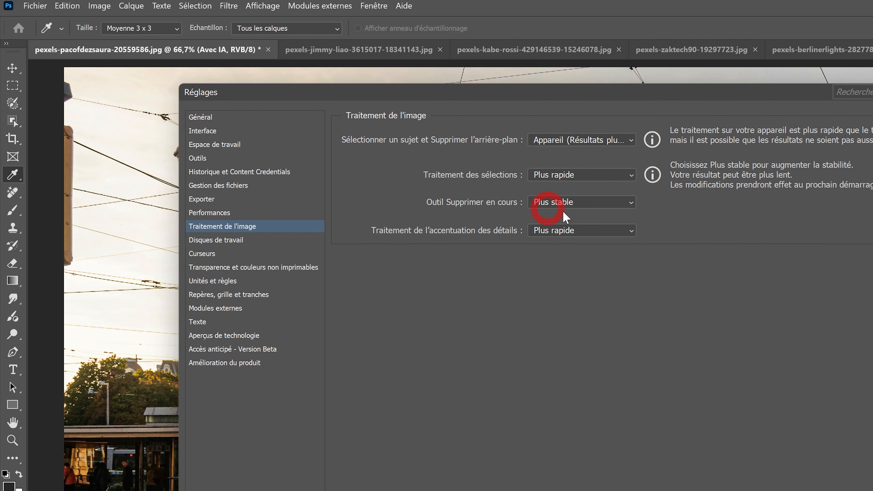
left_click(632, 204)
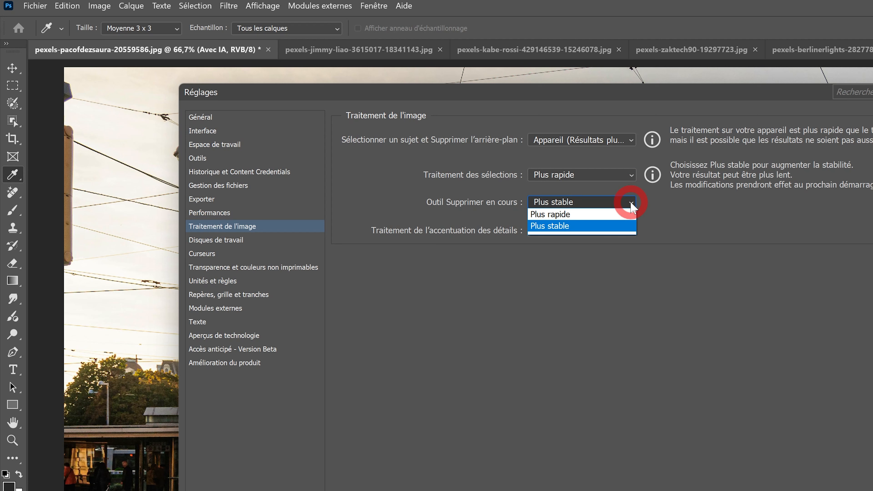
left_click(681, 215)
left_click(625, 202)
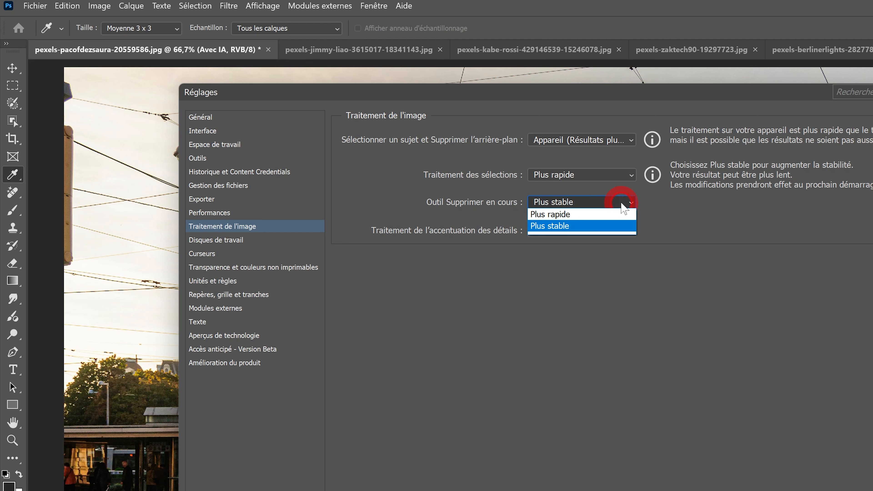
left_click(615, 216)
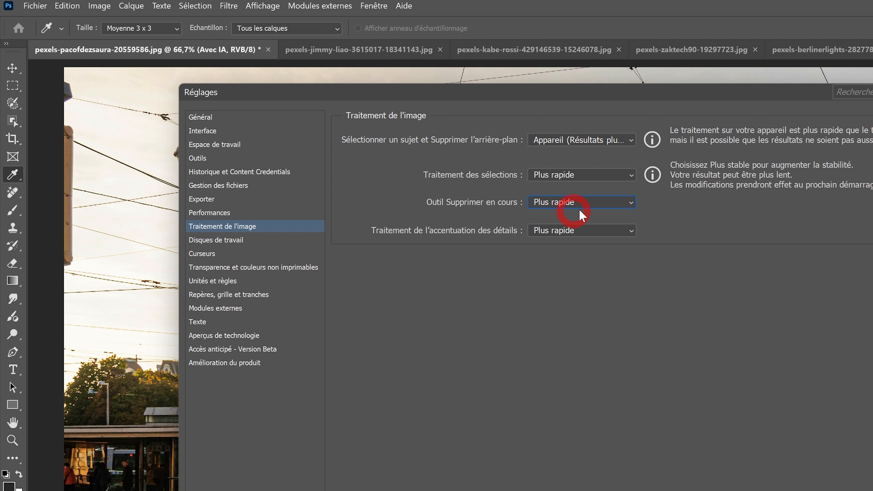
- Switch the Outil Supprimer en cours preference to Plus stable
left_click(604, 206)
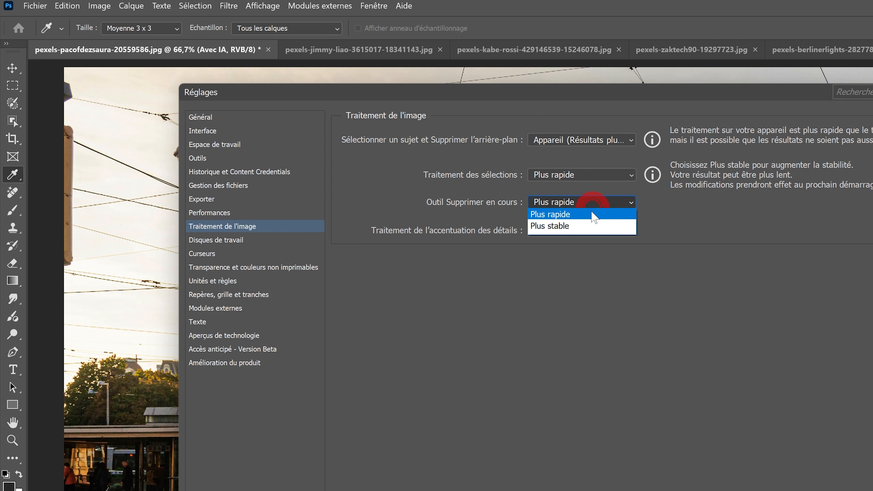
left_click(588, 224)
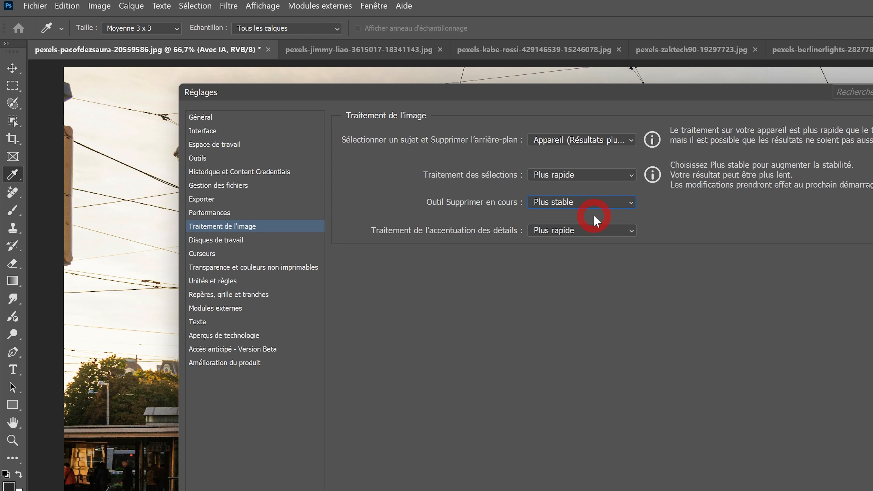
left_click(593, 204)
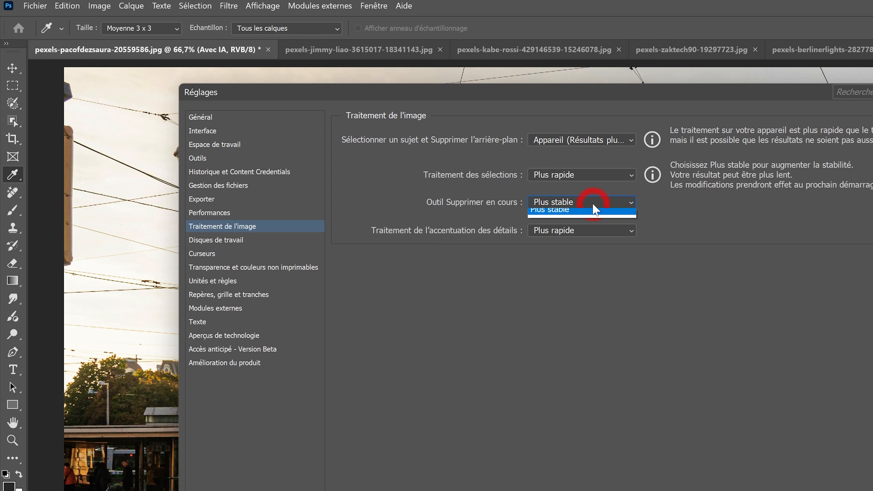
left_click(589, 211)
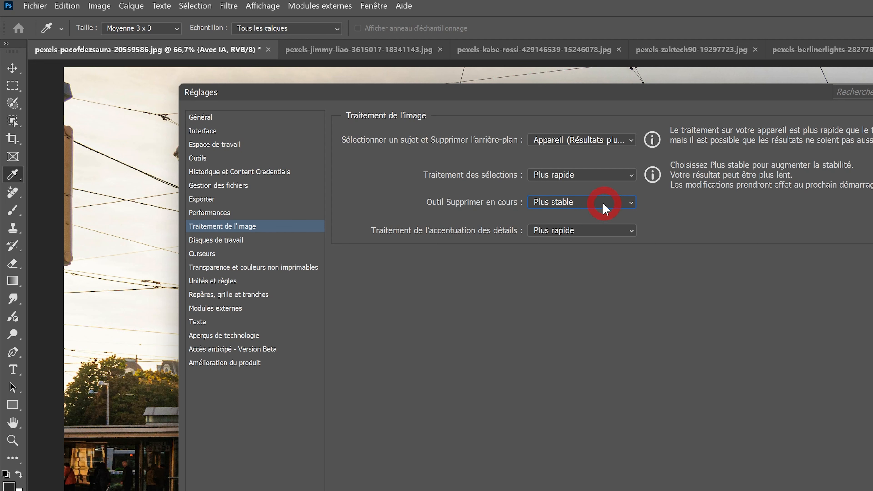
- Set the Remove tool processing preference back to Plus rapide and close the preferences
left_click(602, 202)
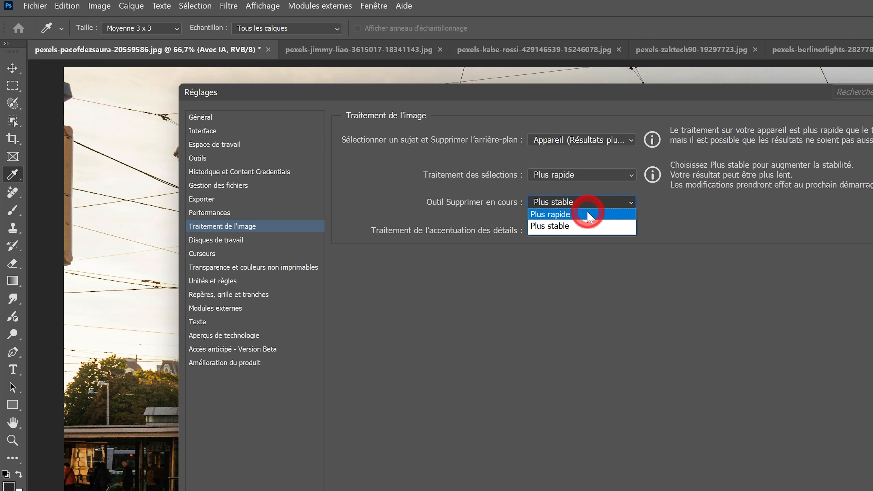
left_click(589, 212)
left_click(804, 121)
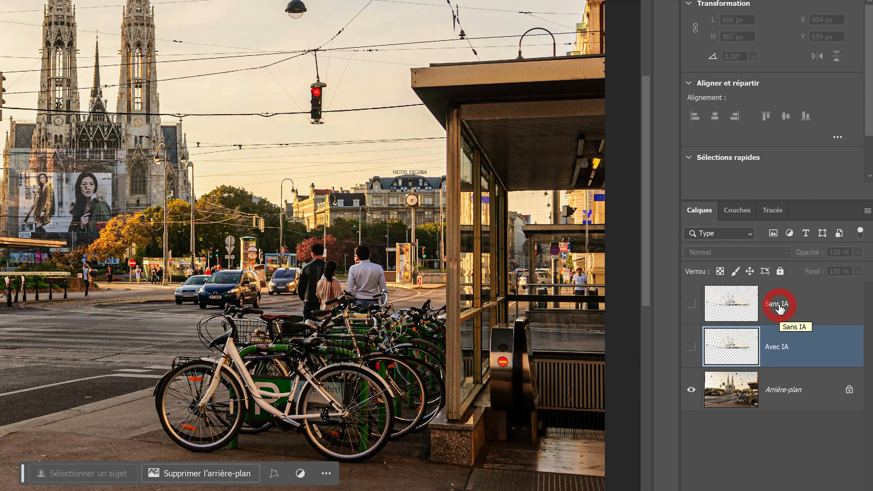
- Add an empty layer above Arrière-plan and remove the photo's wires and cables on it with Détecter les distractions, keeping generative AI off
left_click(791, 399)
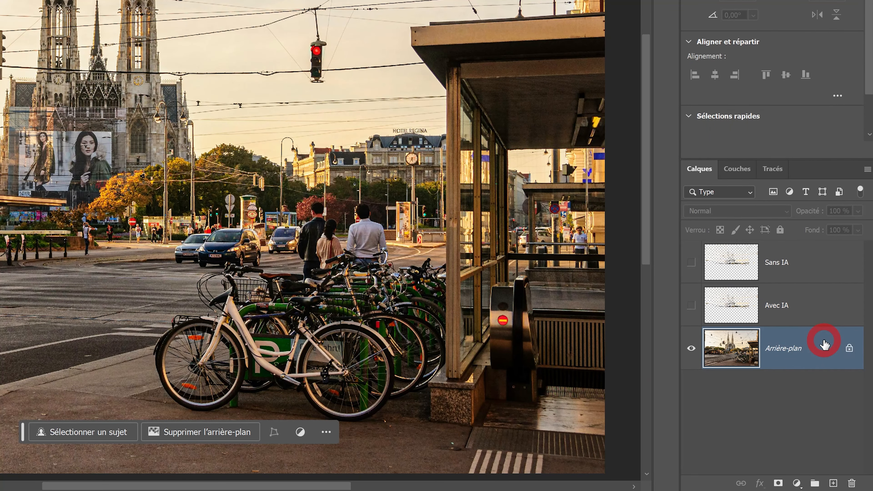
left_click(833, 483)
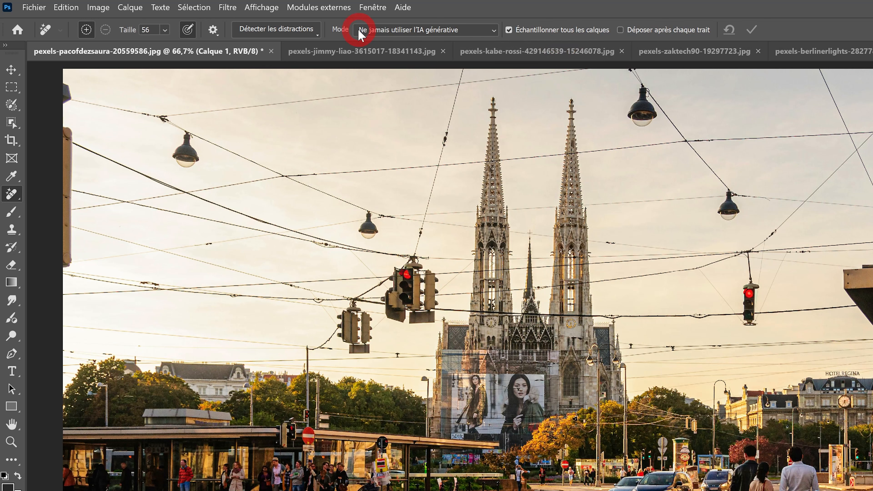
left_click(447, 33)
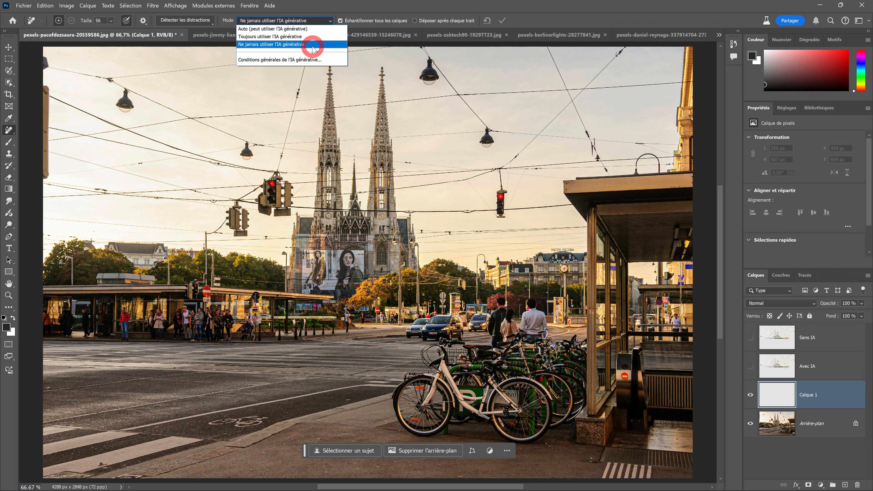
left_click(362, 5)
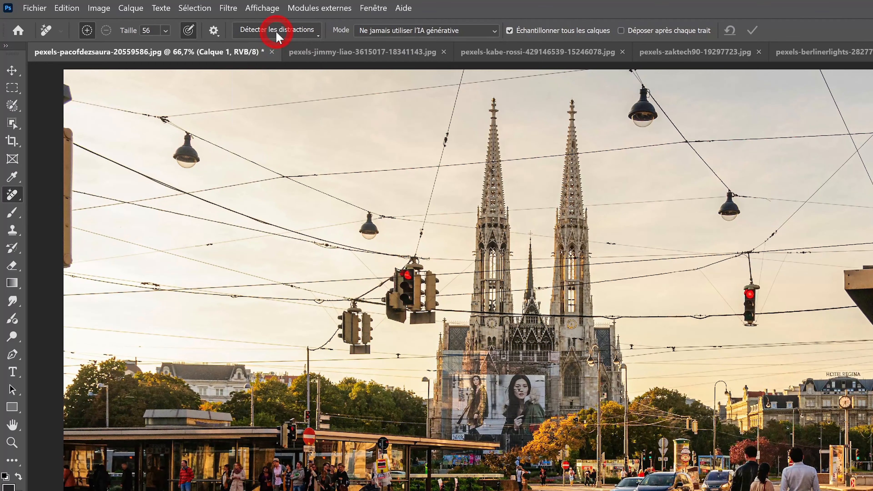
left_click(183, 20)
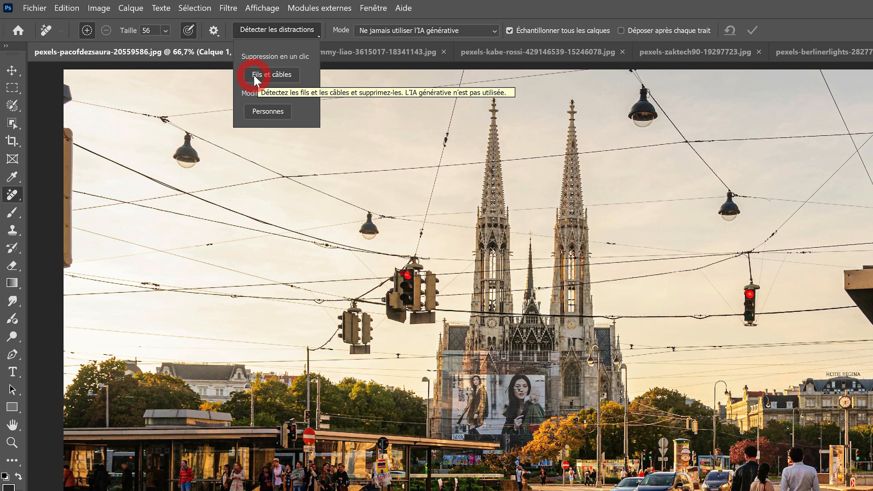
left_click(294, 76)
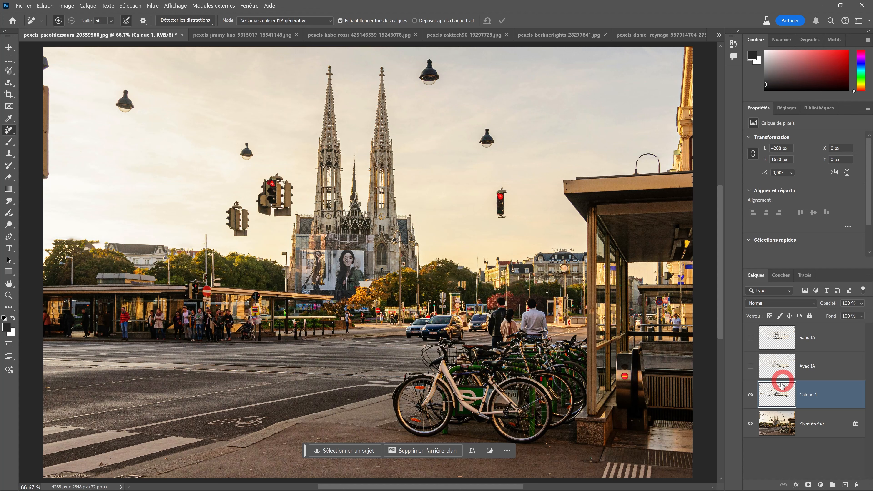
- Toggle Calque 1's visibility to compare the photo with and without the cables, both overall and close up on the street
left_click(750, 394)
left_click(751, 396)
left_click(751, 395)
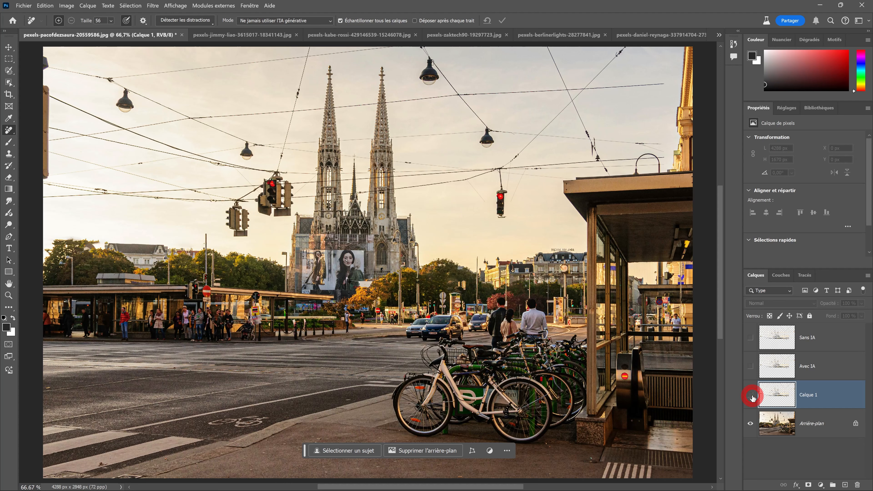
left_click(751, 396)
left_click(751, 396)
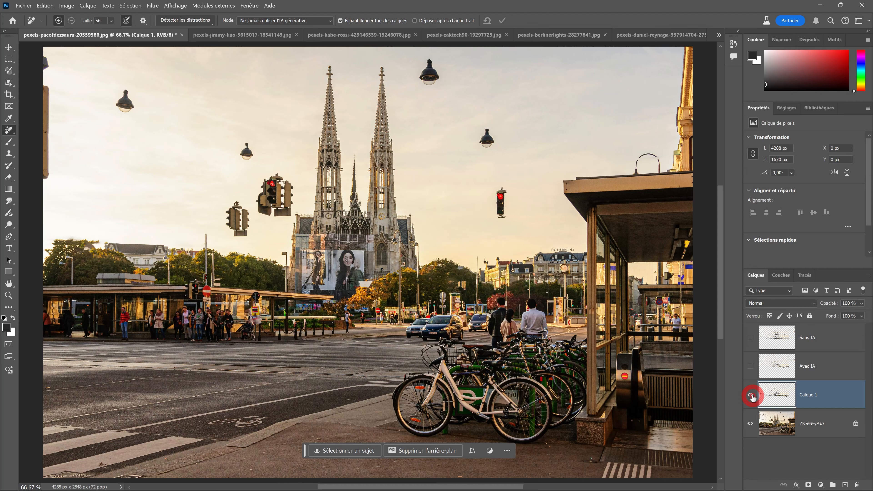
scroll(447, 289, "up", 2)
left_click(751, 395)
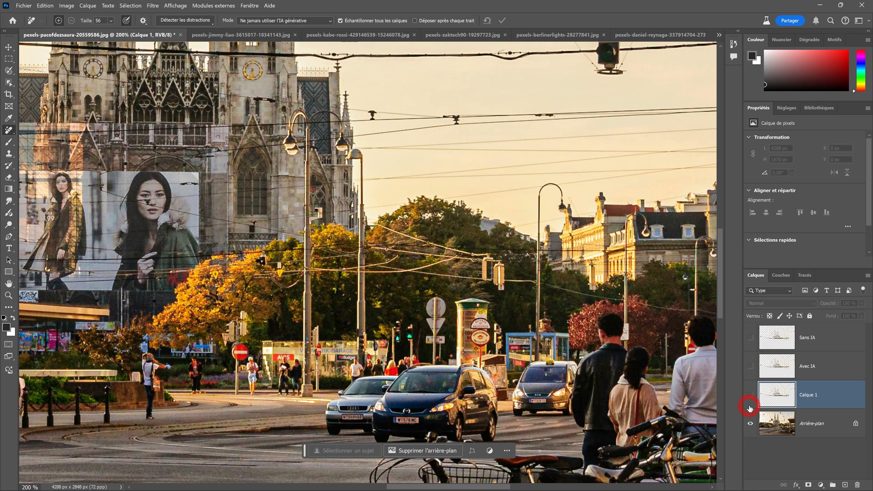
left_click(751, 398)
left_click(750, 398)
left_click(750, 397)
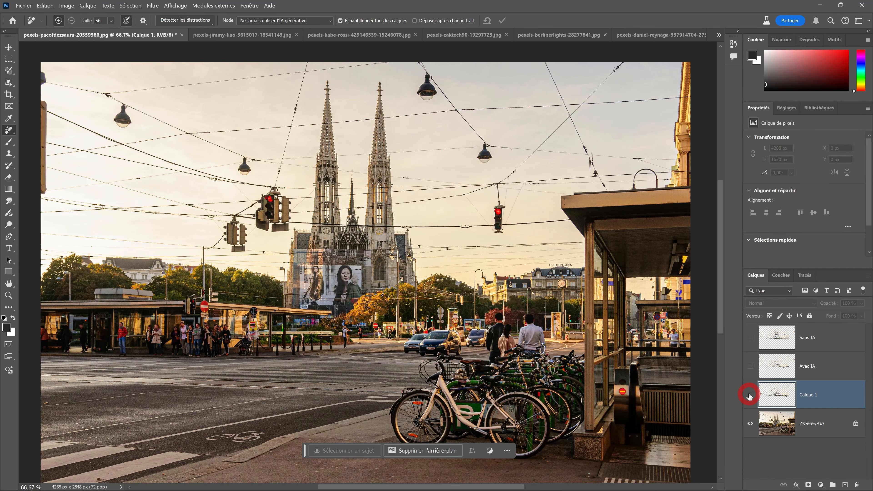
left_click(749, 397)
- Add a new empty layer directly above Calque 1
left_click(418, 126)
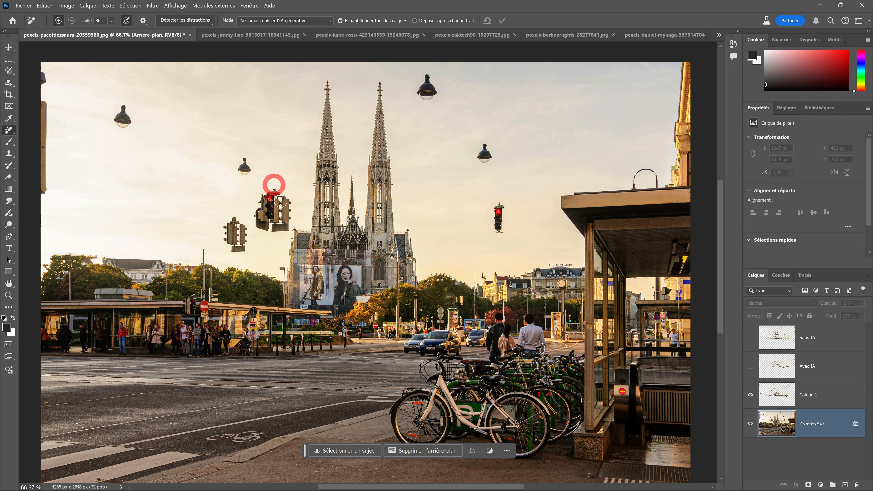
left_click(824, 395)
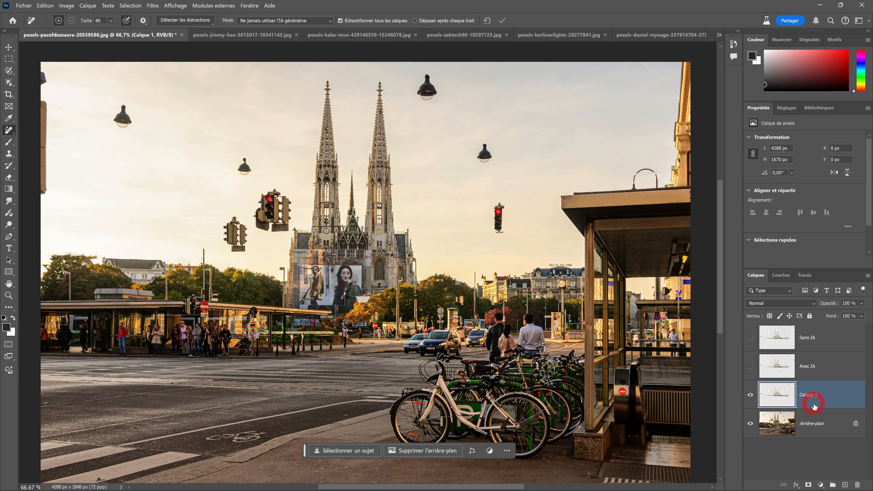
left_click(852, 482)
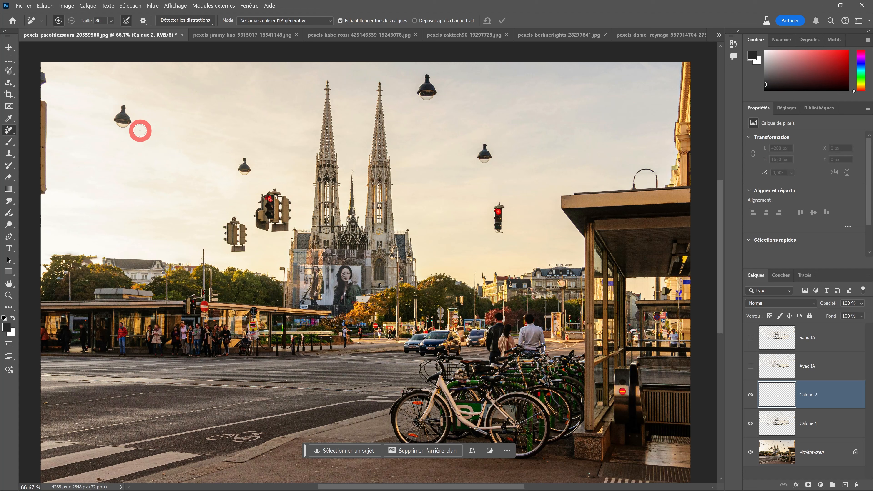
- Remove the two hanging lamps and the traffic lights left of the cathedral on Calque 2, using the Remove tool at size 172
left_click_drag(122, 109, 119, 122)
left_click_drag(241, 153, 243, 168)
mouse_move(291, 212)
left_mouse_down()
mouse_move(278, 196)
mouse_move(285, 216)
mouse_move(272, 212)
mouse_move(260, 225)
mouse_move(234, 230)
mouse_move(237, 242)
left_mouse_up()
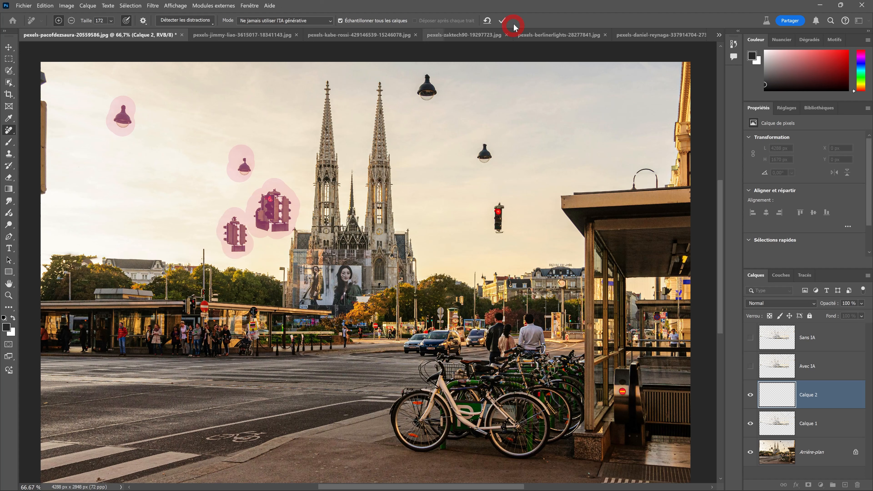
left_click(503, 21)
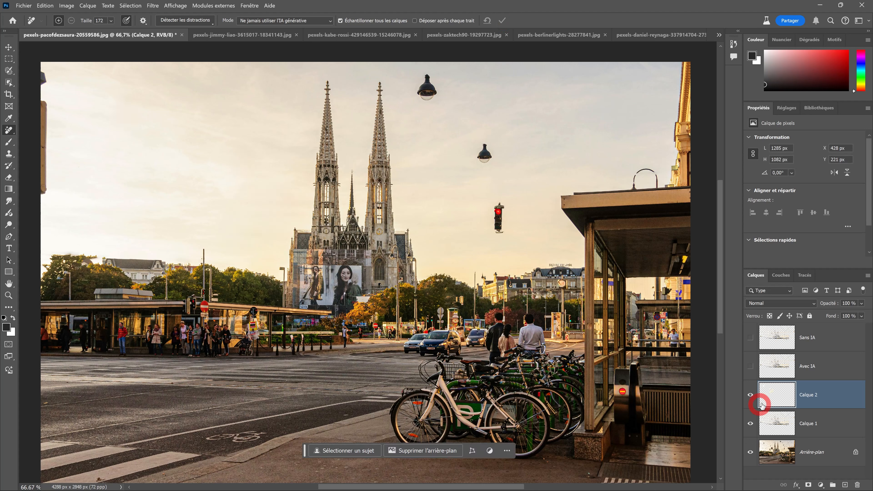
- Hide Calque 2 and Calque 1, and toggle the Avec IA layer's visibility to compare its cable removal with the original photo
left_click(751, 395)
left_click(751, 424)
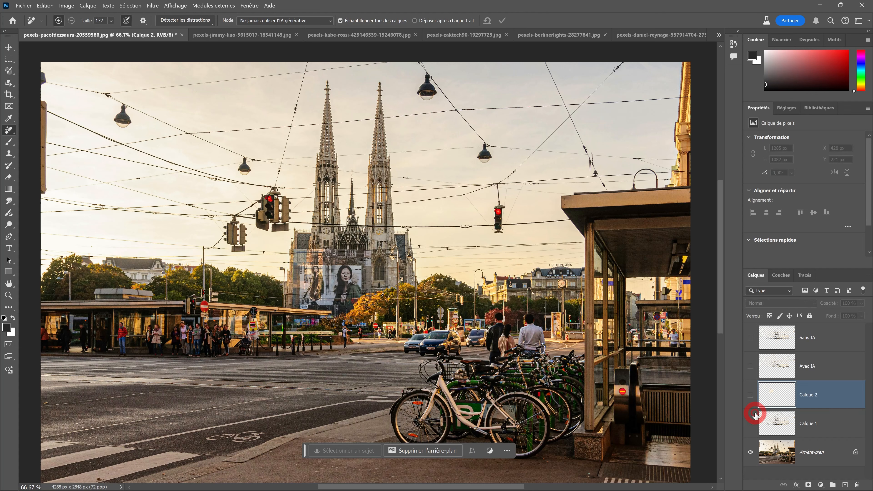
left_click(751, 366)
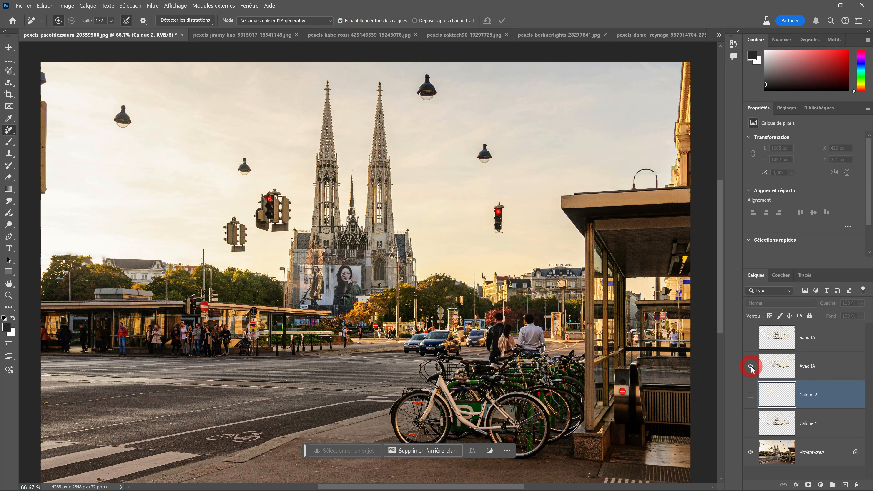
left_click(751, 367)
left_click(752, 367)
left_click(751, 366)
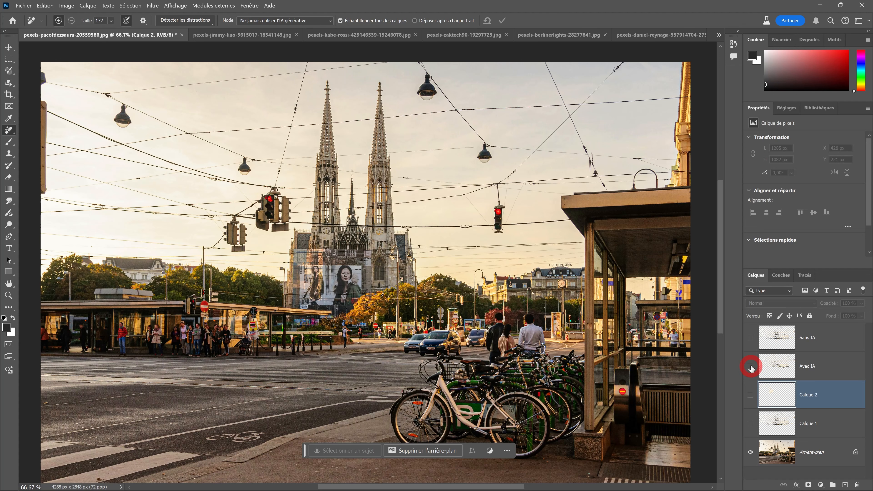
left_click(751, 367)
left_click(751, 366)
left_click(751, 367)
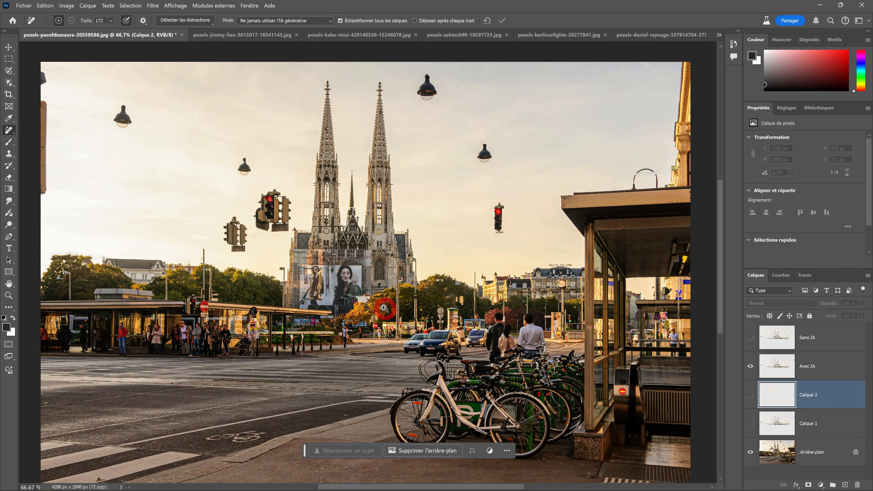
- Compare the Avec IA and Sans IA layers with each other and with the original close up on the cathedral's billboard
left_click(353, 295, "ctrl")
left_click(345, 294, "ctrl")
left_click(346, 276, "ctrl")
left_click(342, 257, "ctrl")
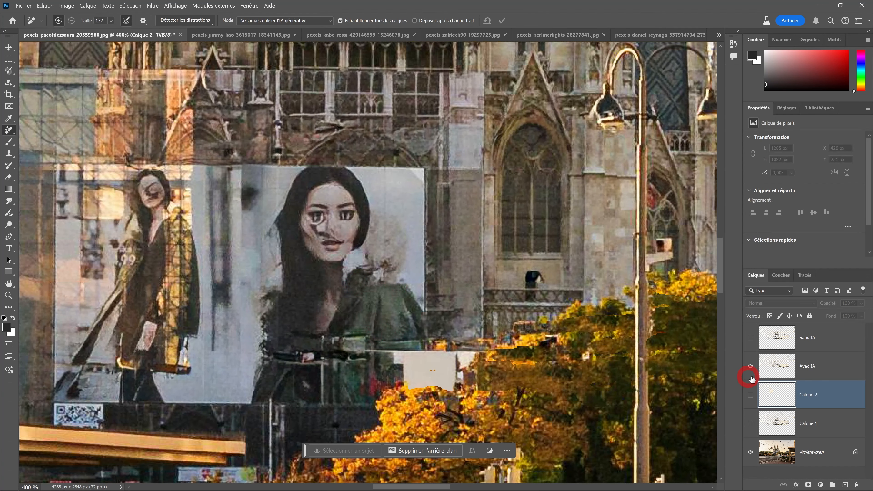
left_click(751, 368)
left_click(751, 338)
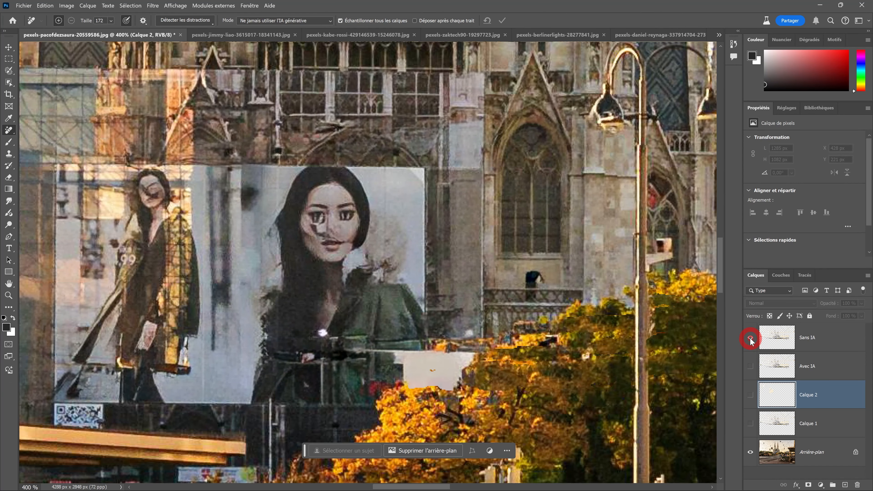
left_click(751, 338)
left_click(750, 338)
left_click(750, 338)
left_click(750, 365)
left_click(750, 363)
left_click(750, 364)
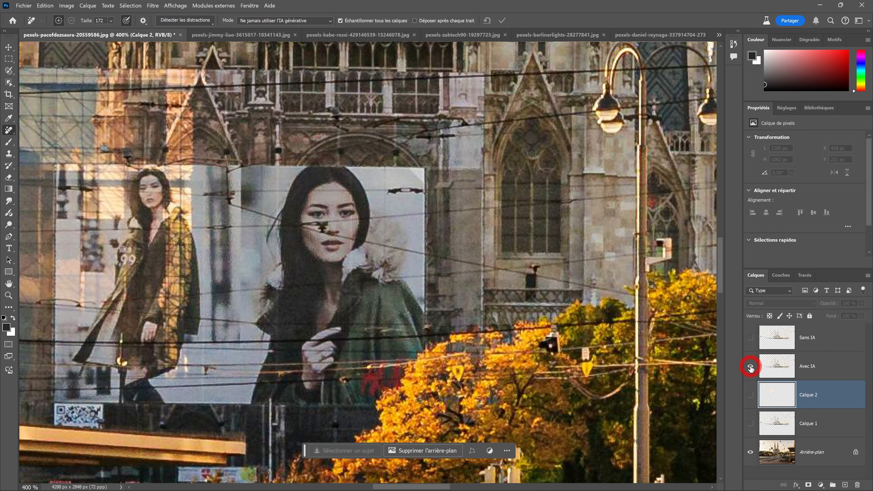
left_click(390, 250, "alt")
key("ctrl+0")
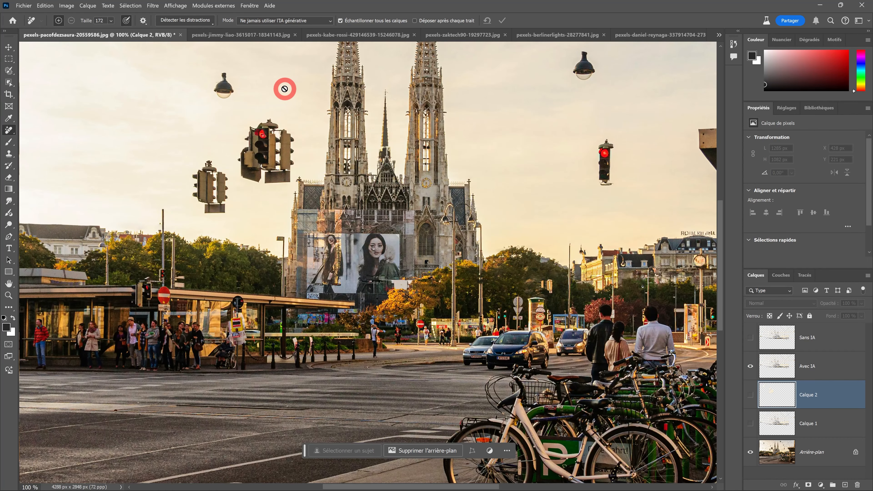
- Switch to the photo of the old corner house and examine its cable removal close up around the road
left_click(240, 39)
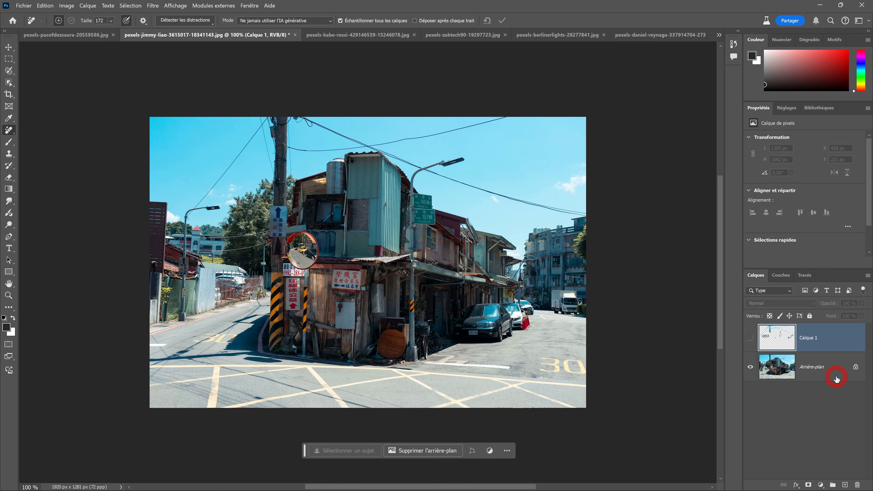
left_click(168, 22)
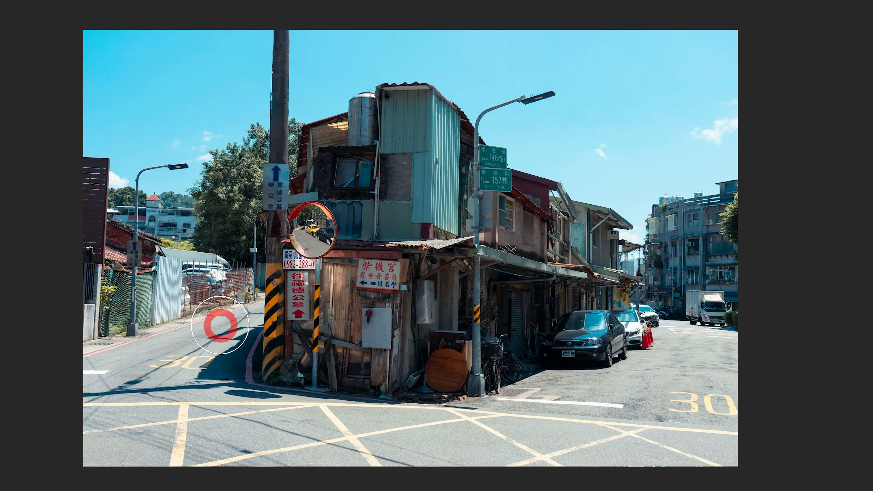
scroll(228, 321, "up", 4)
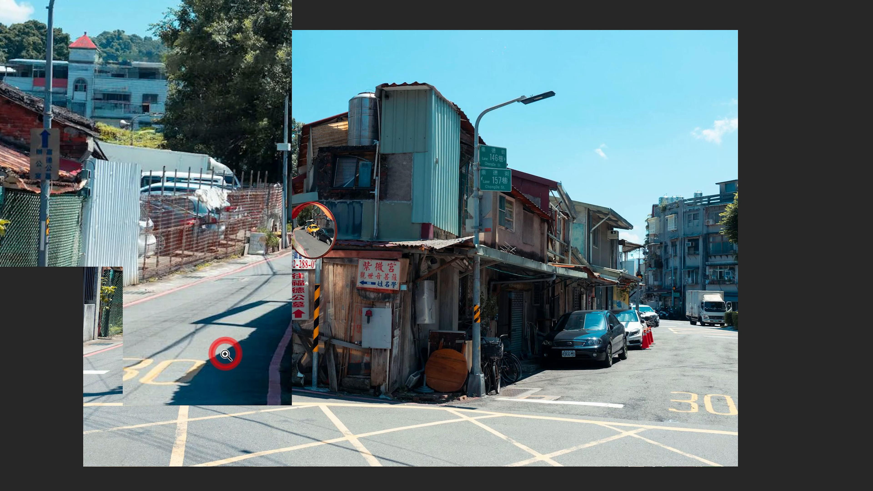
scroll(397, 351, "down", 4)
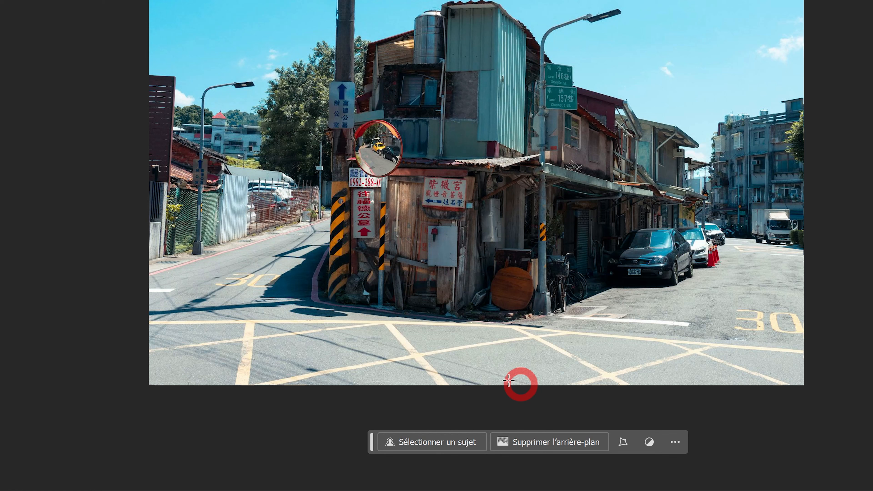
- Switch to the sepia avenue photo and toggle Calque 1's visibility to compare it with and without the overhead cables
left_click(339, 36)
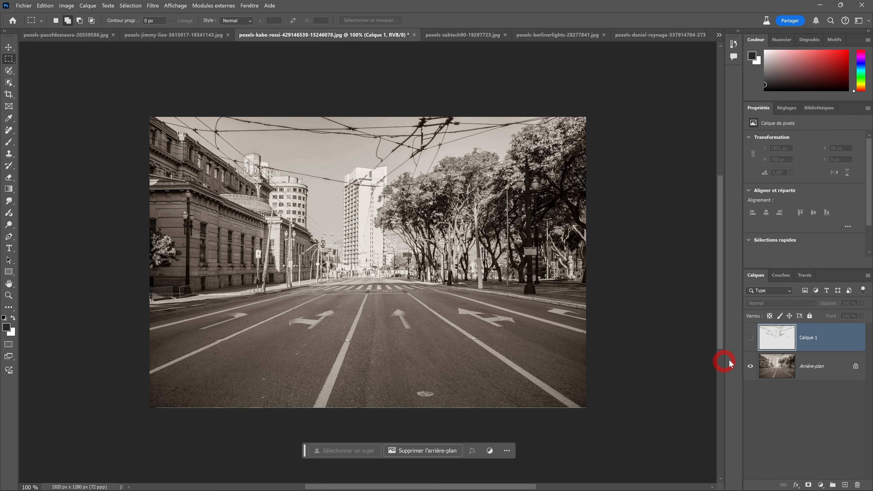
left_click(750, 339)
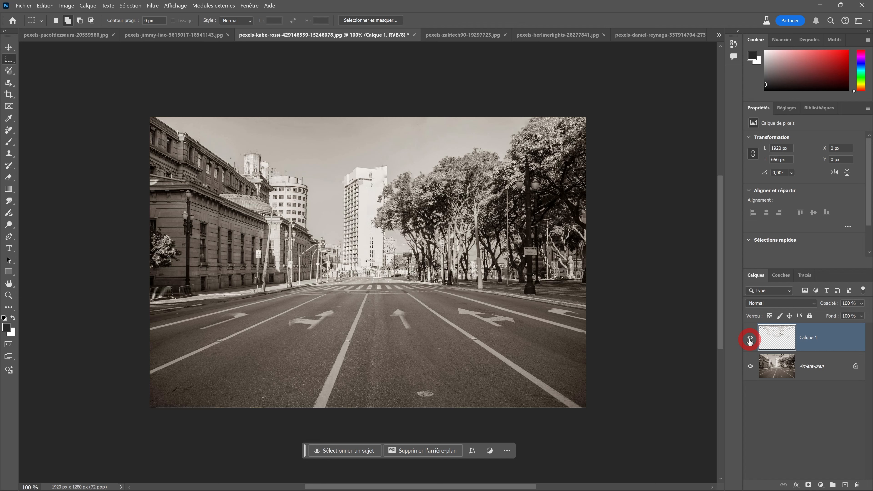
left_click(750, 339)
left_click(750, 339)
left_click(750, 339)
left_click(750, 339)
- Switch to the alley photo with the dirt road and toggle Calque 1's visibility to compare it with and without the wires
key("ctrl+Tab")
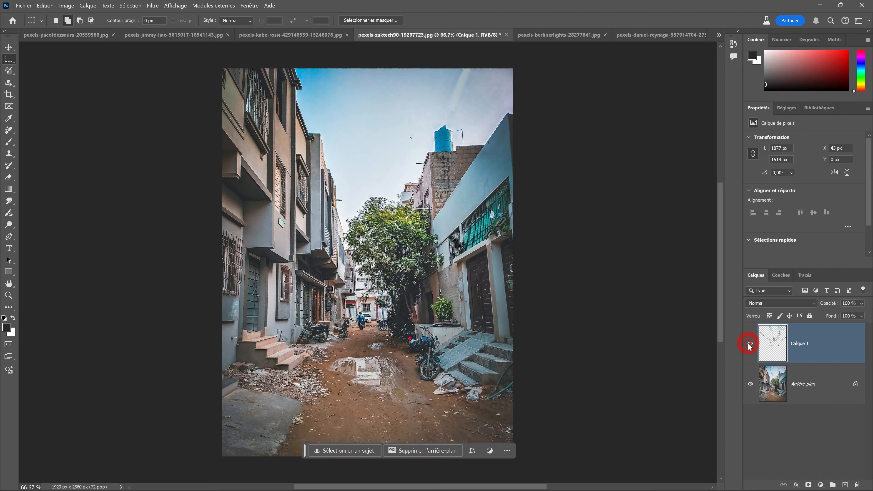
left_click(749, 344)
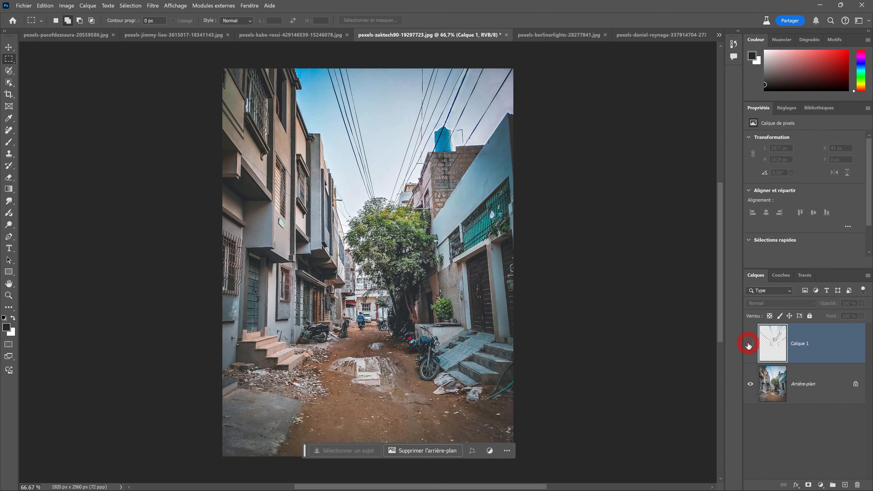
left_click(750, 344)
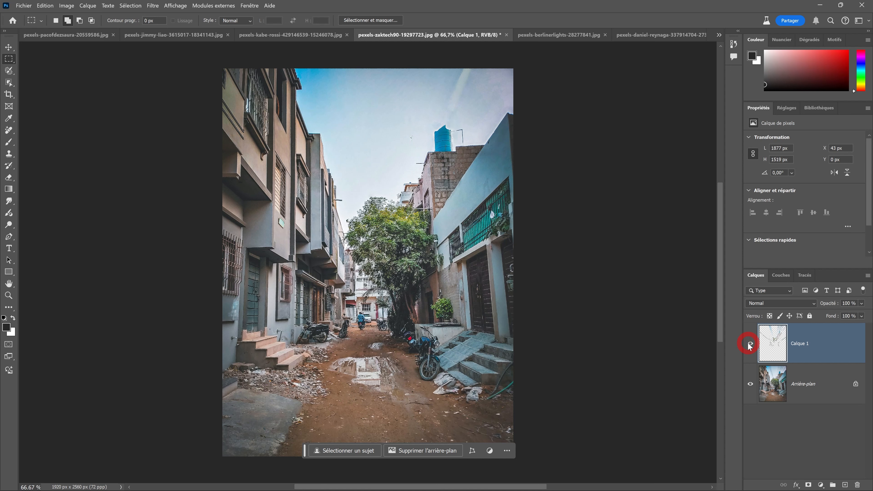
left_click(749, 343)
left_click(749, 344)
- Switch to the photo of the woman in front of the yellow building and activate the Remove tool
left_click(532, 36)
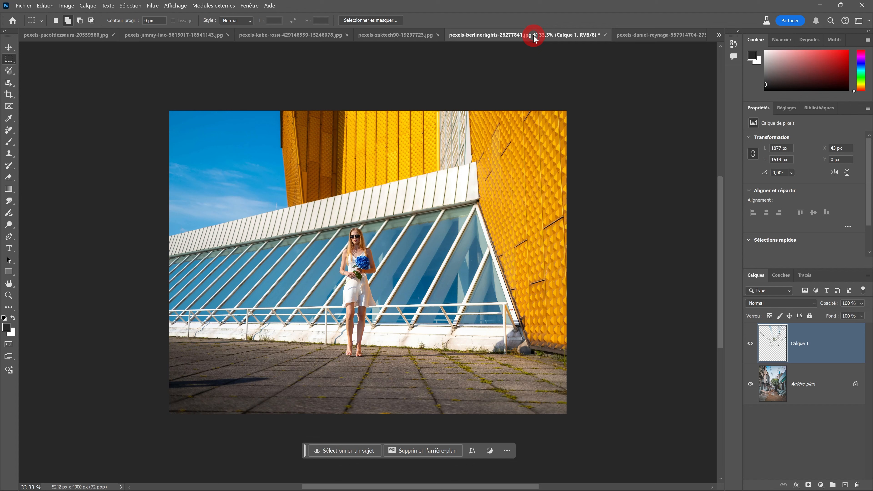
left_click(9, 132)
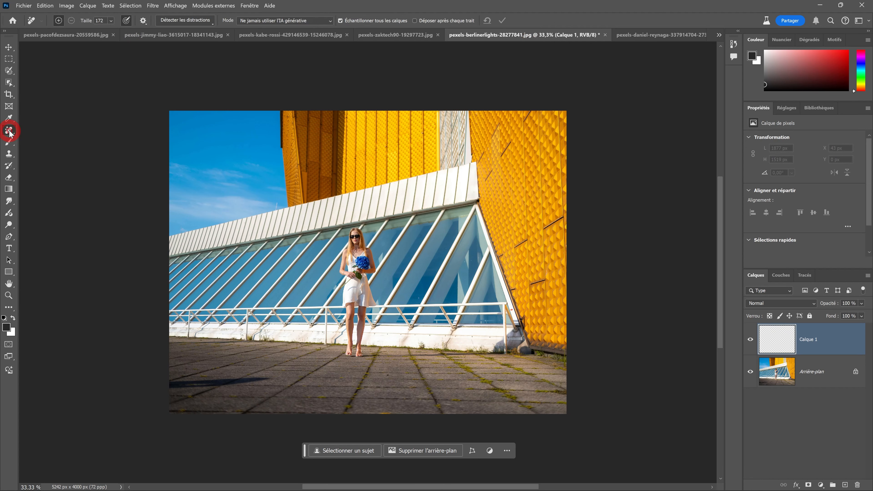
left_click(179, 20)
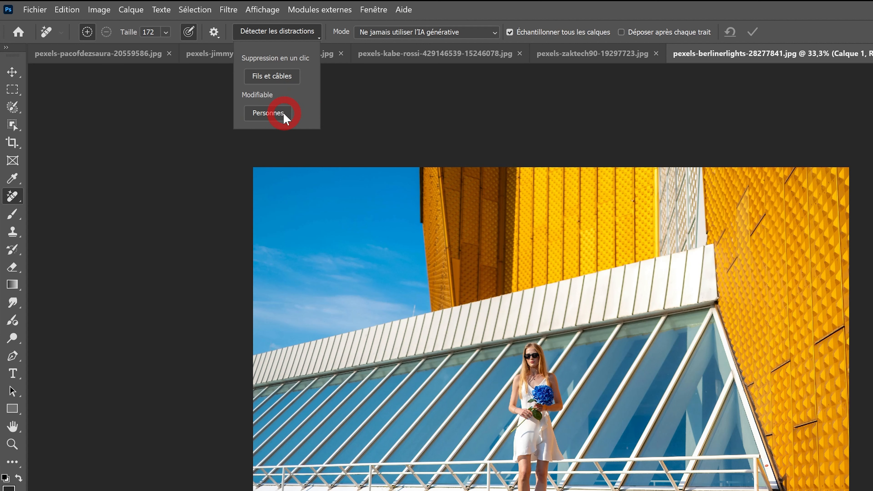
left_click(653, 3)
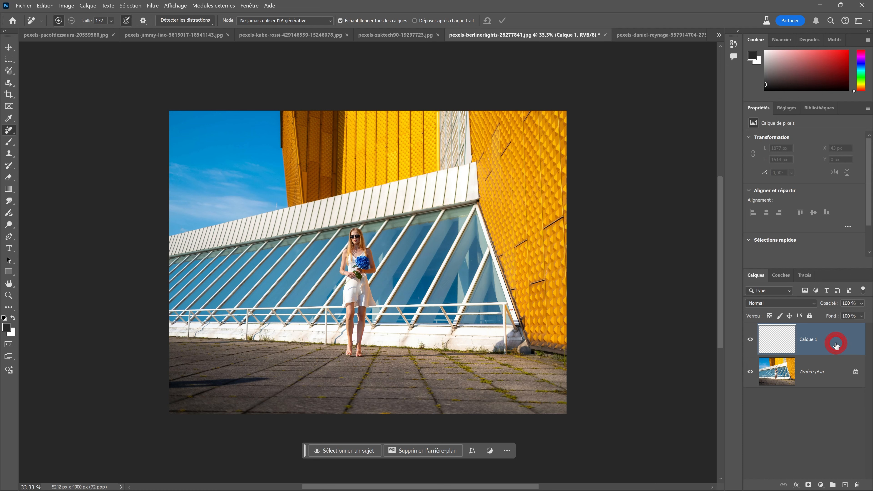
- Detect people as distractions and remove the marked shadow on the pavement on Calque 1, without generative AI
left_click(188, 23)
left_click(175, 79)
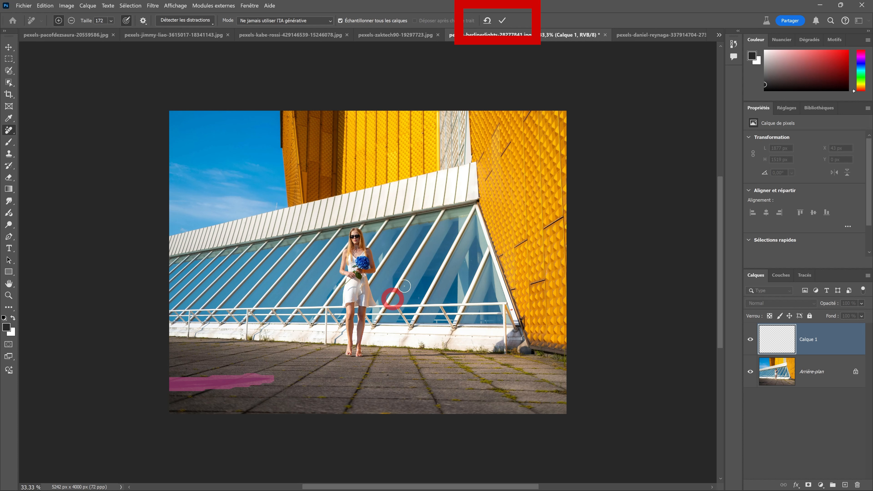
left_click(501, 21)
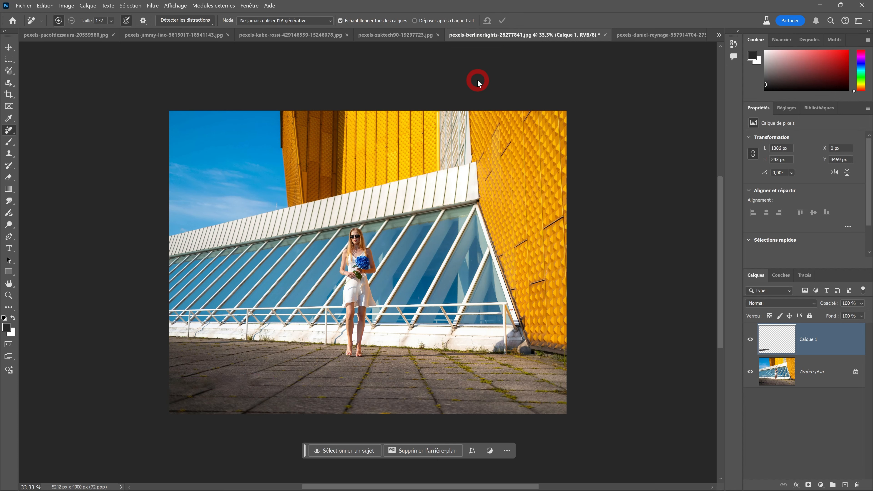
- Inspect the retouched pavement close up and delete Calque 1
left_click(219, 391)
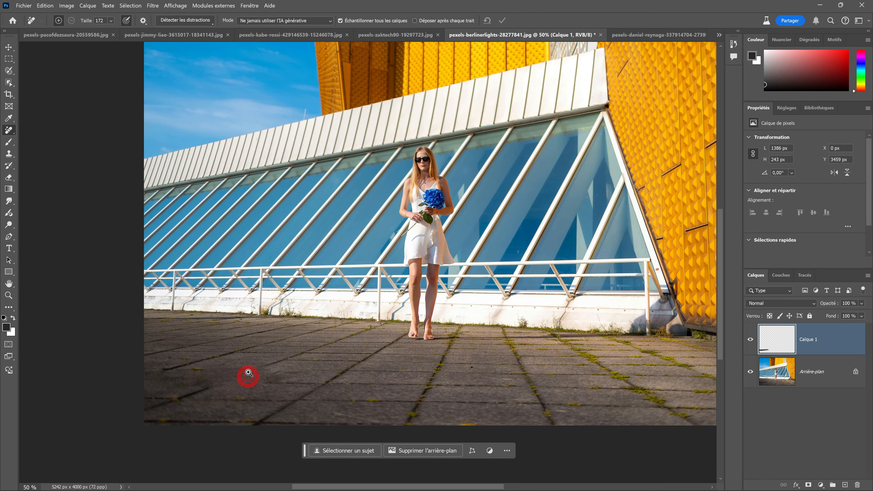
left_click_drag(260, 390, 321, 356)
left_click(331, 346)
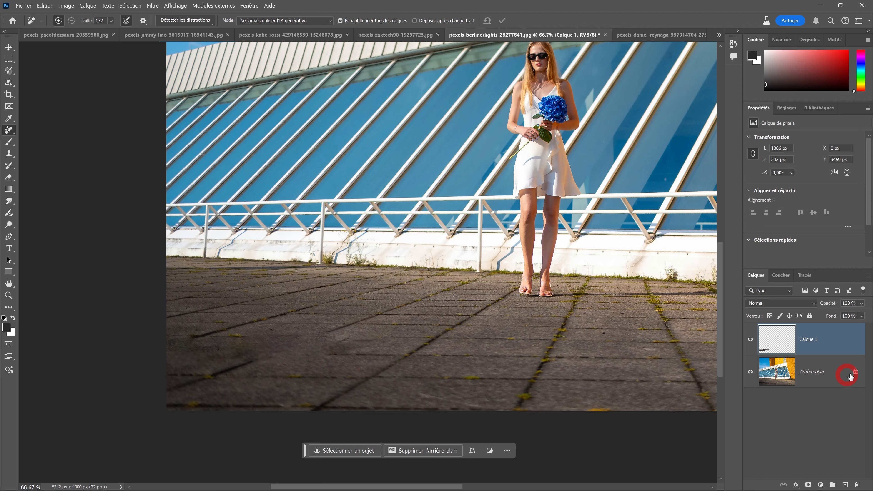
left_click_drag(836, 345, 857, 485)
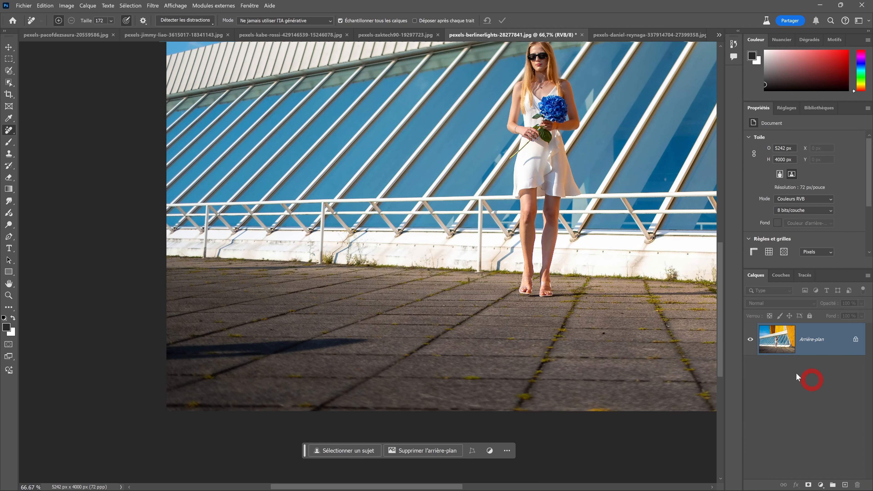
left_click(426, 291, "alt")
left_click_drag(439, 251, 343, 282)
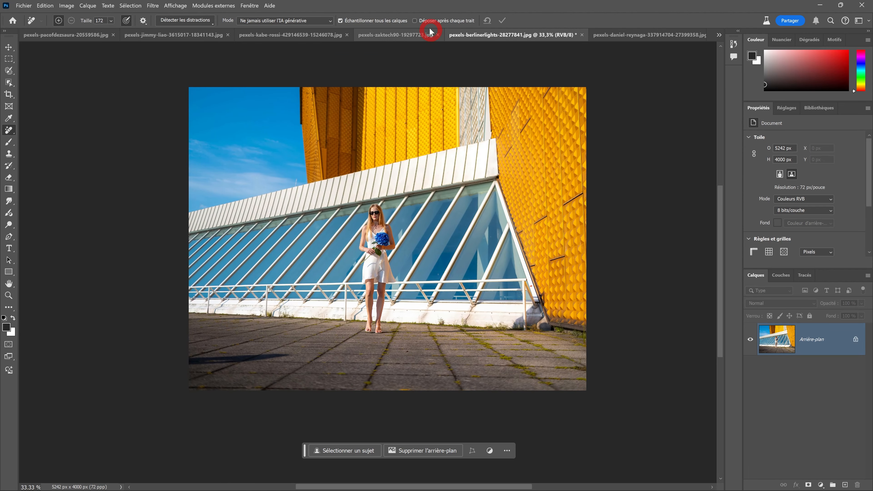
- Set the Remove tool to Toujours utiliser l'IA générative with Déposer après chaque trait enabled, and add a new empty layer
left_click(292, 21)
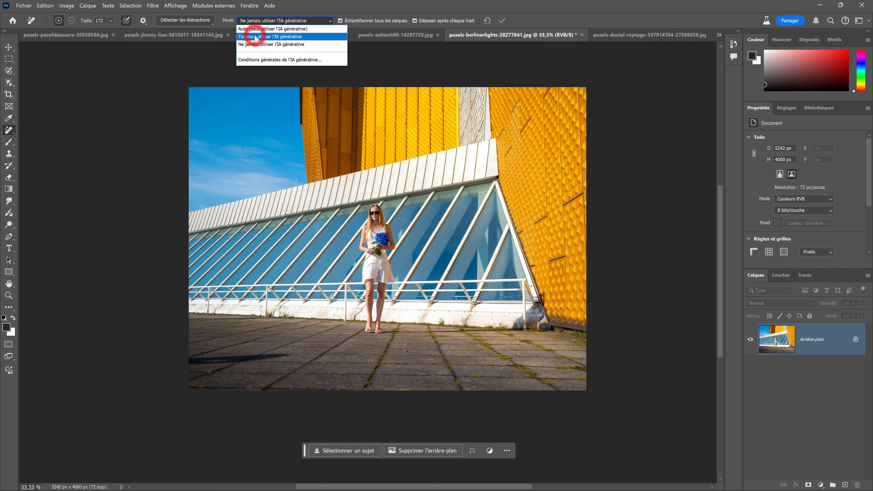
left_click(255, 37)
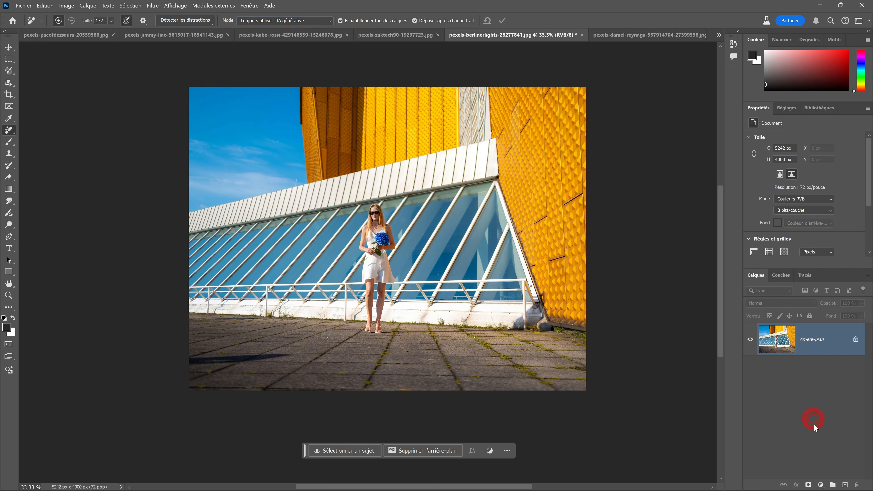
left_click(845, 485)
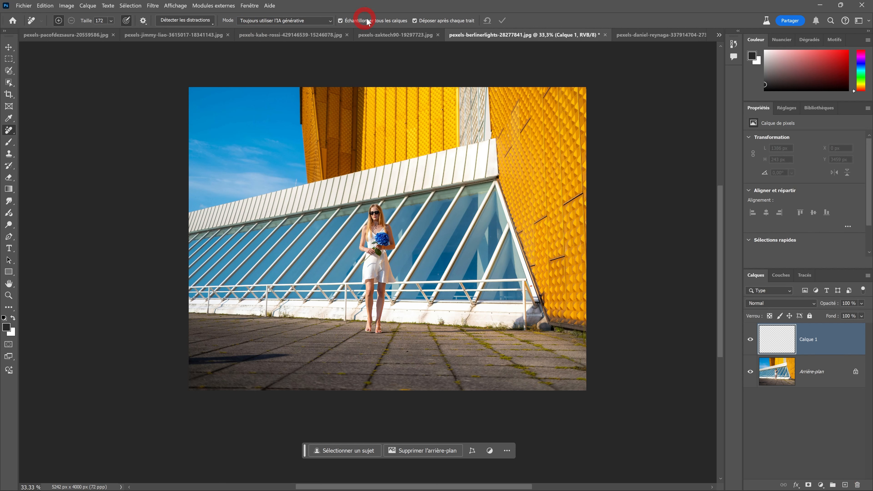
- Detect people as distractions, remove the marked pavement shadow with generative AI on the new layer, and inspect the result close up
left_click(185, 20)
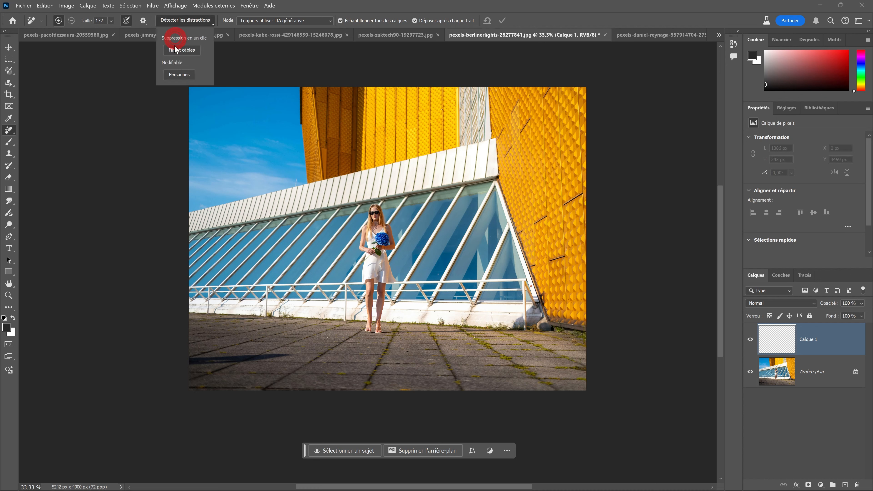
left_click(174, 79)
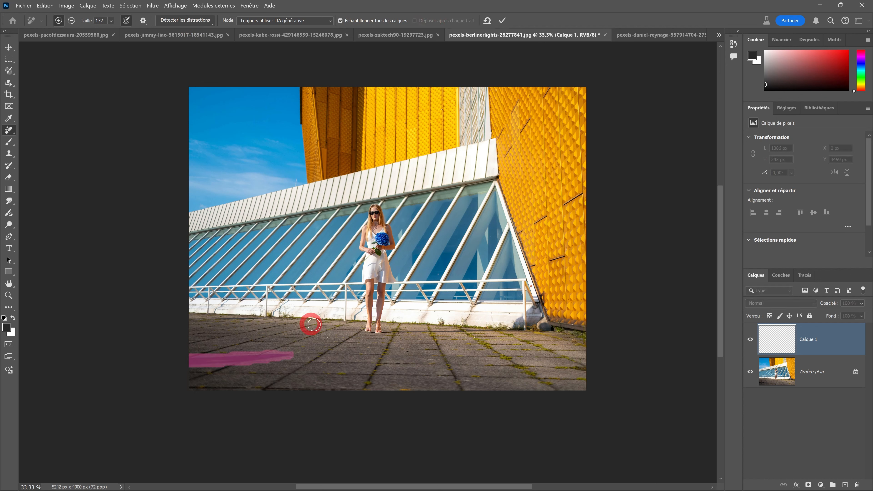
left_click(503, 21)
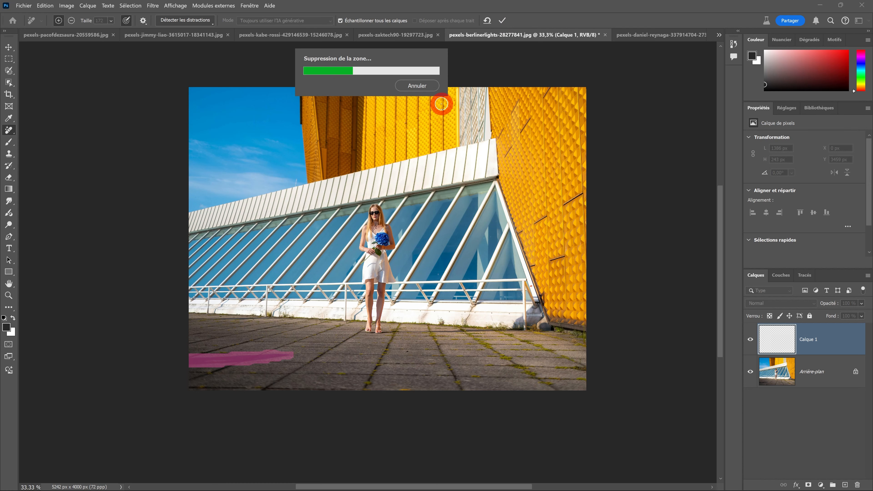
scroll(237, 357, "up", 2)
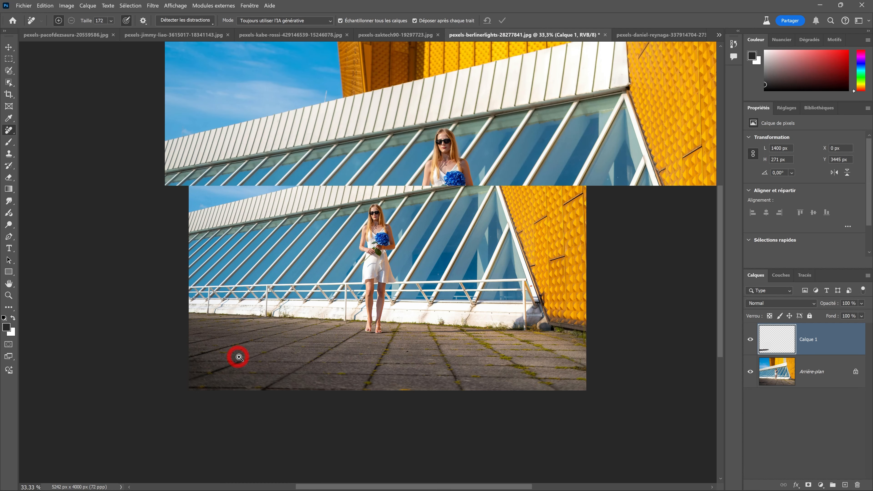
left_click_drag(276, 354, 303, 296)
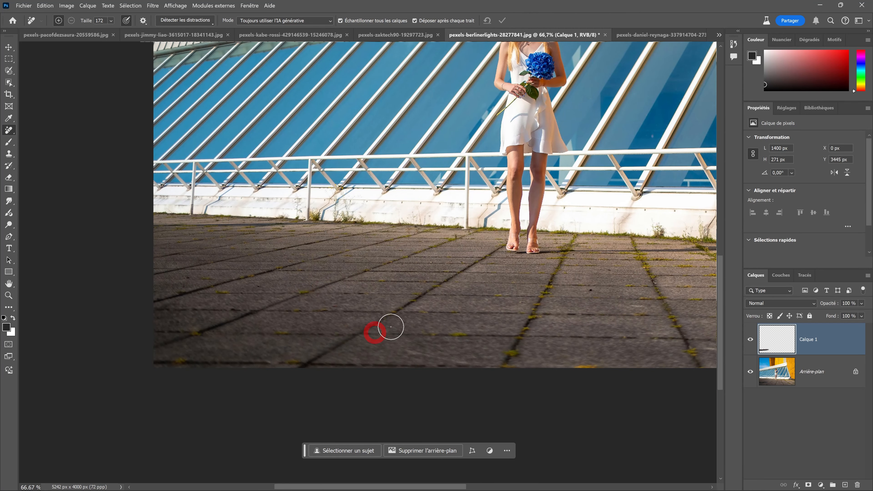
scroll(489, 271, "down", 2)
- Switch to the Louvre pyramid photo and move the contextual task bar off the crowd into the sky area
left_click(637, 37)
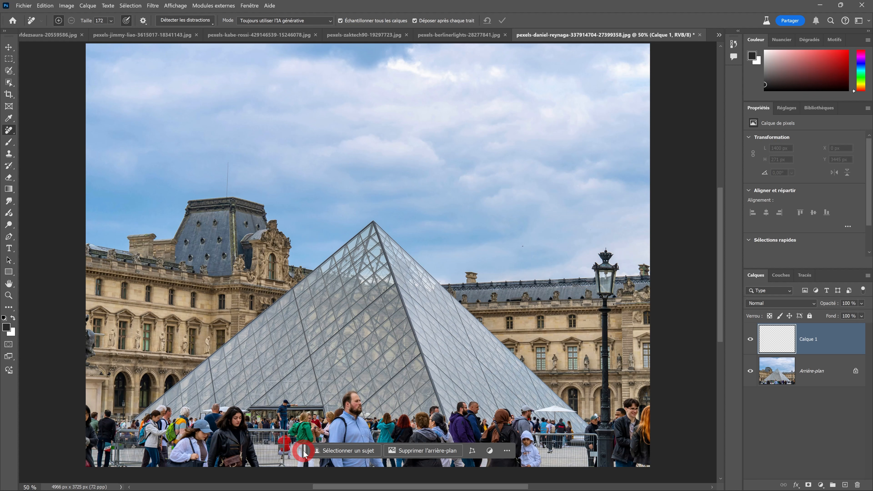
left_click_drag(305, 451, 182, 65)
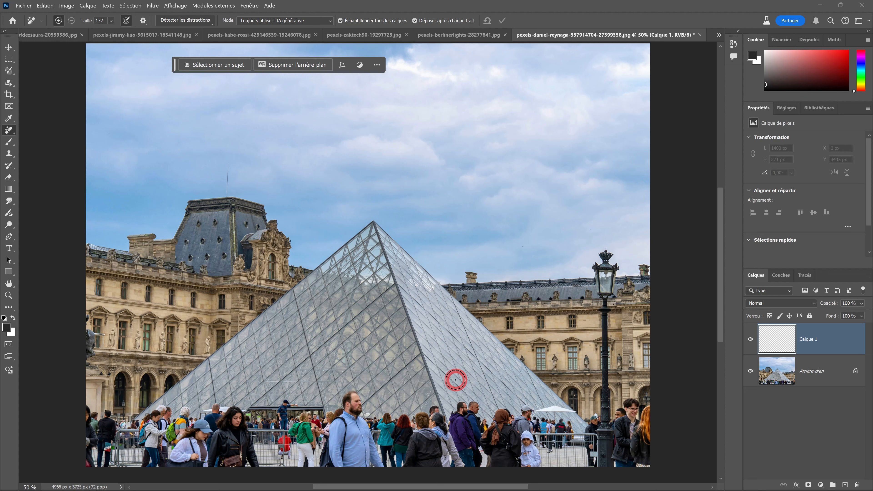
- Set the Remove tool to Ne jamais utiliser l'IA générative, detect people in the Louvre pyramid photo, and examine the marked area close up
left_click(249, 20)
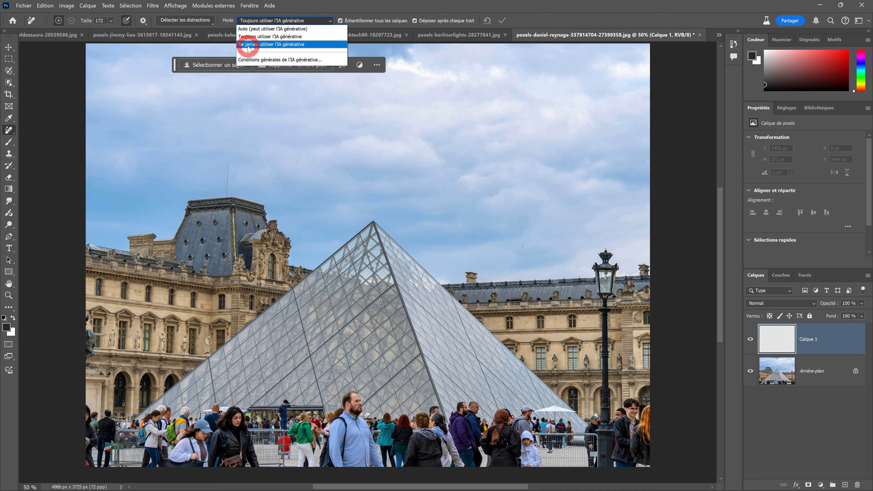
left_click(249, 45)
left_click(195, 22)
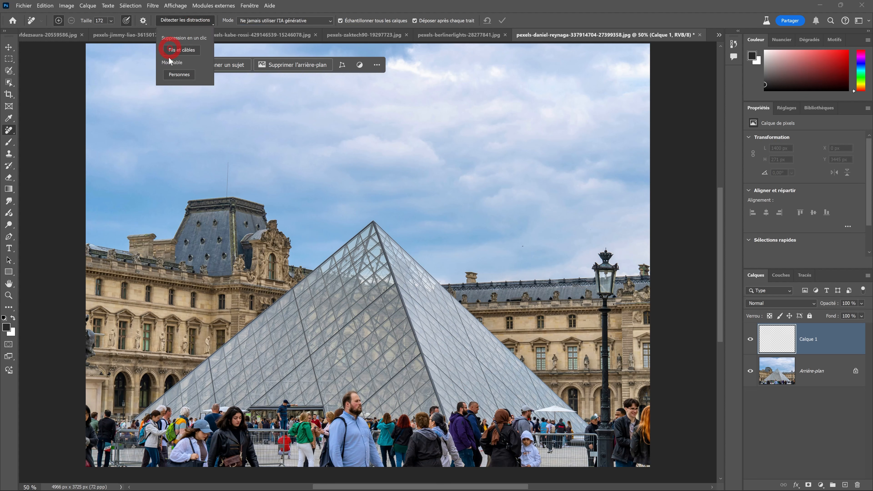
left_click(178, 77)
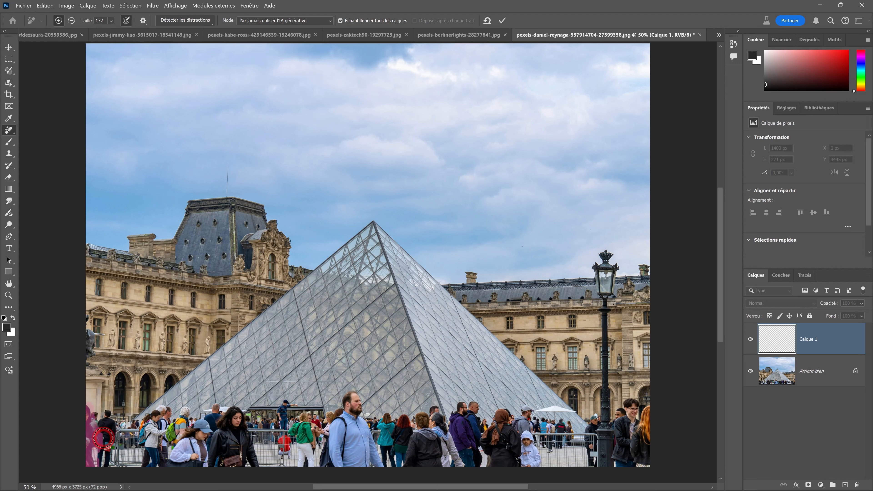
scroll(103, 437, "up", 2)
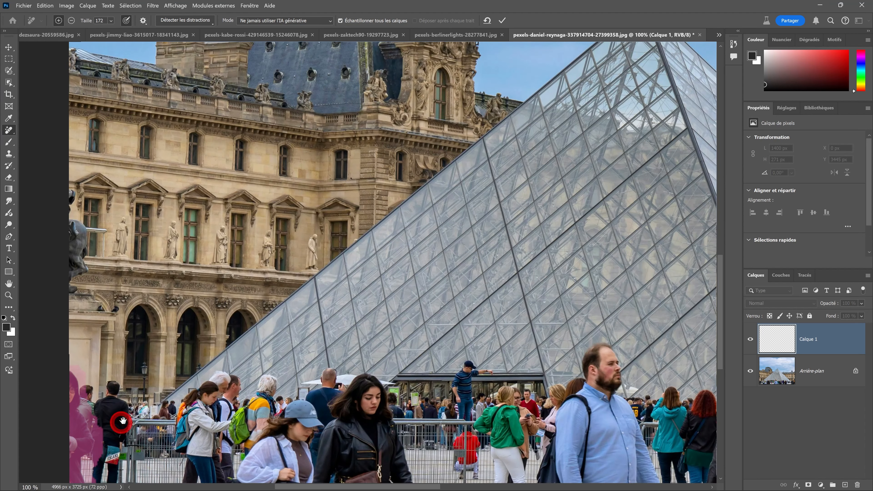
left_click_drag(120, 423, 220, 363)
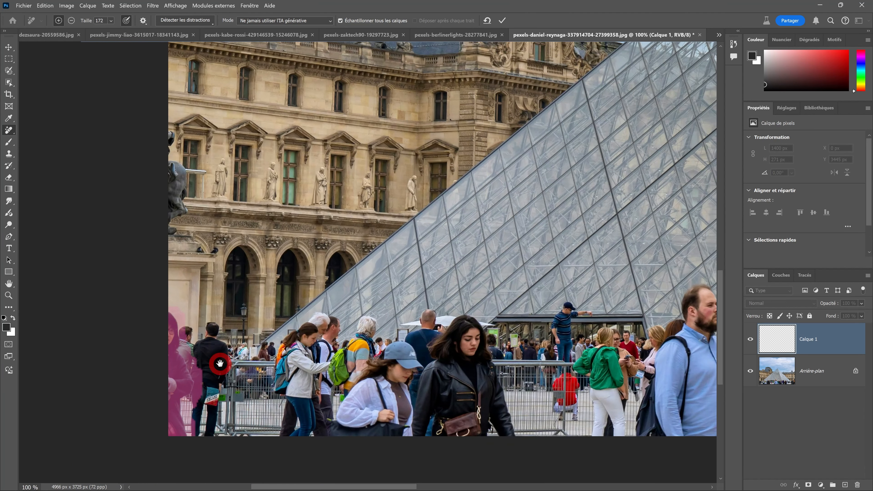
scroll(528, 334, "down", 2)
left_click_drag(528, 334, 292, 373)
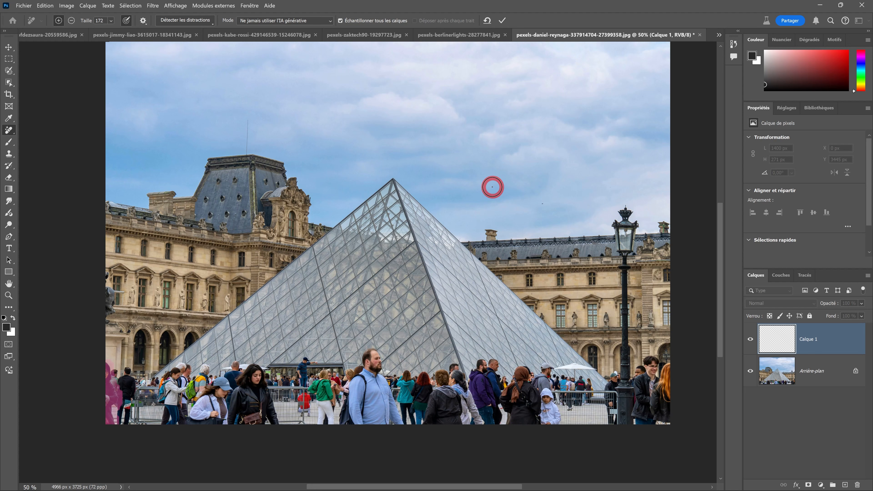
- Switch to the church photo and detect people as distractions, bringing the marked figures into closer view
key("ctrl+Tab")
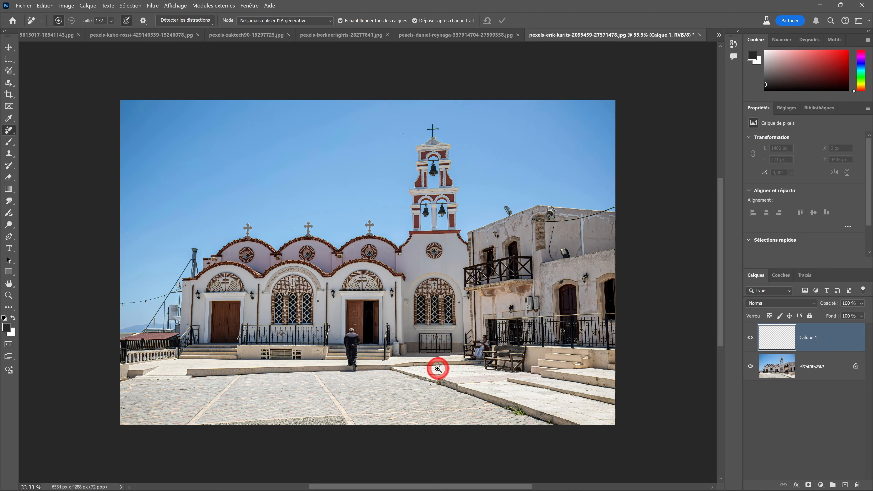
left_click(440, 369, "ctrl")
left_click_drag(306, 315, 309, 363)
left_click_drag(502, 325, 501, 349)
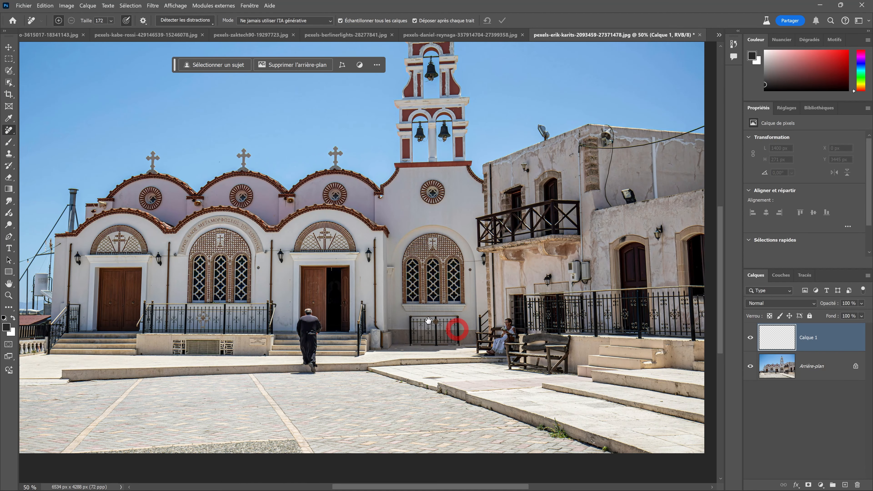
key("ctrl+minus")
scroll(413, 314, "up", 2)
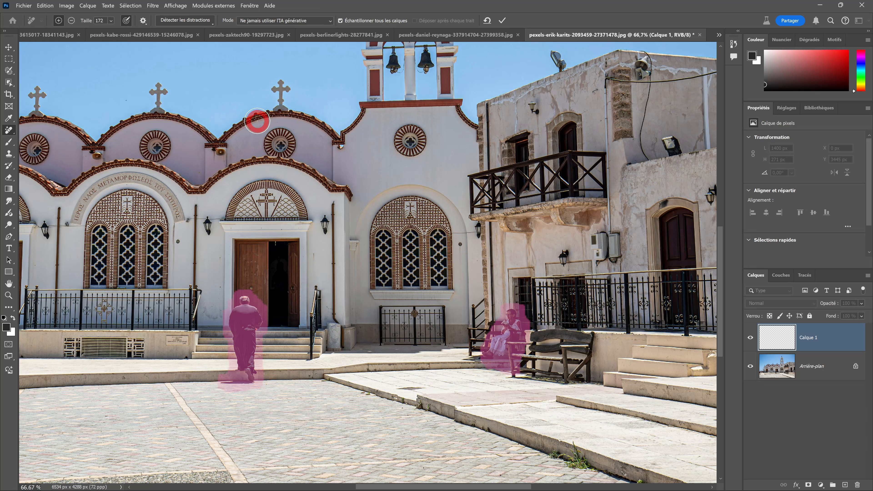
- Set the Remove tool mode to Auto (peut utiliser l'IA générative) and remove the two marked people on Calque 1
left_click(264, 22)
left_click(257, 36)
left_click(276, 20)
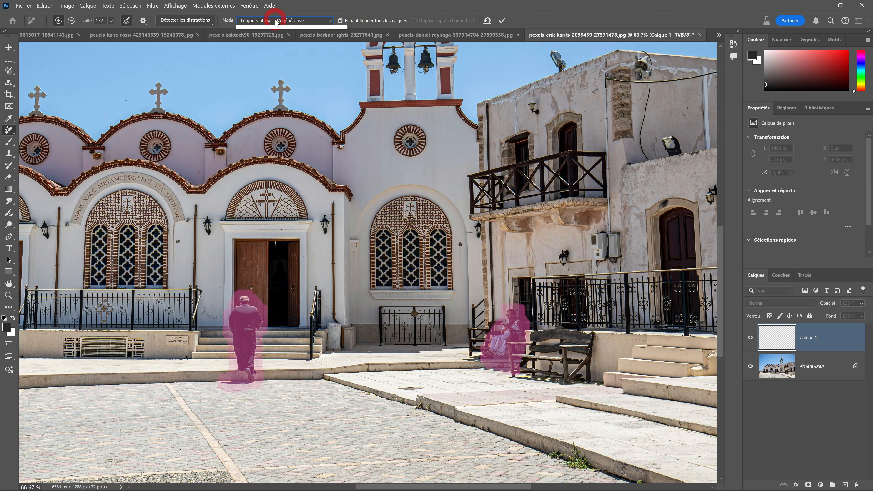
left_click(256, 30)
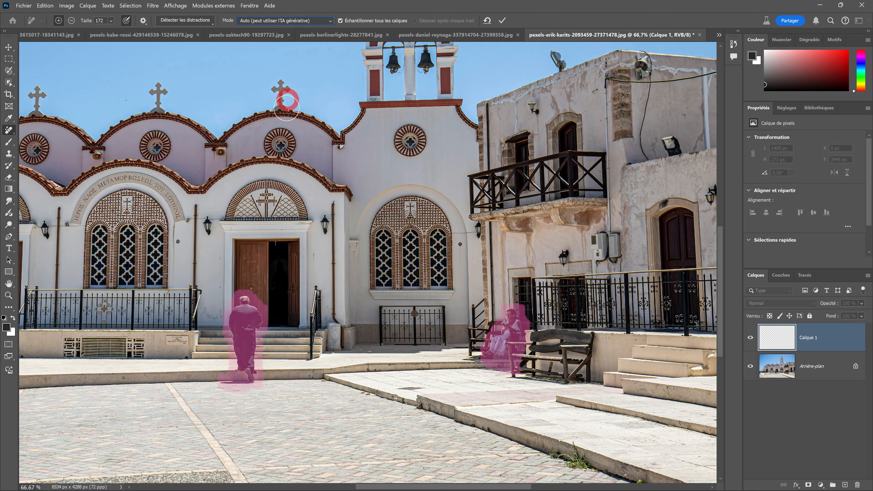
left_click(502, 19)
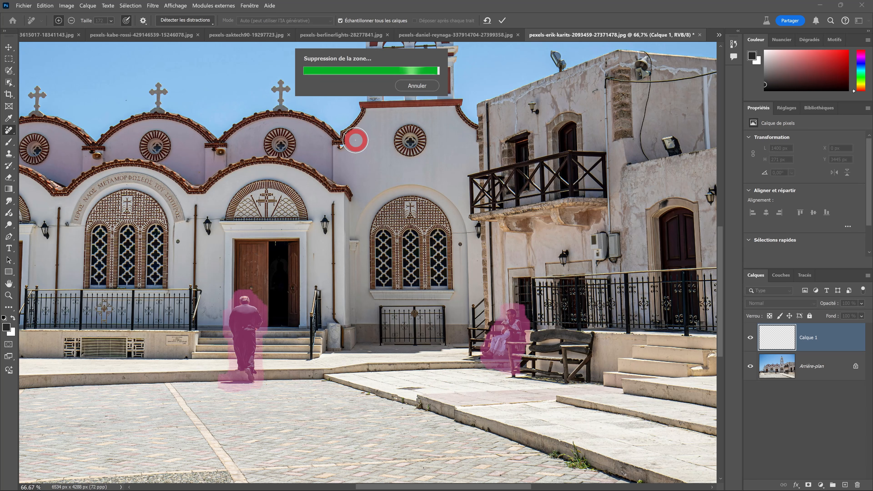
- Compare the church photo before and after the removal by toggling the visibility of Calque 1
left_click(751, 338)
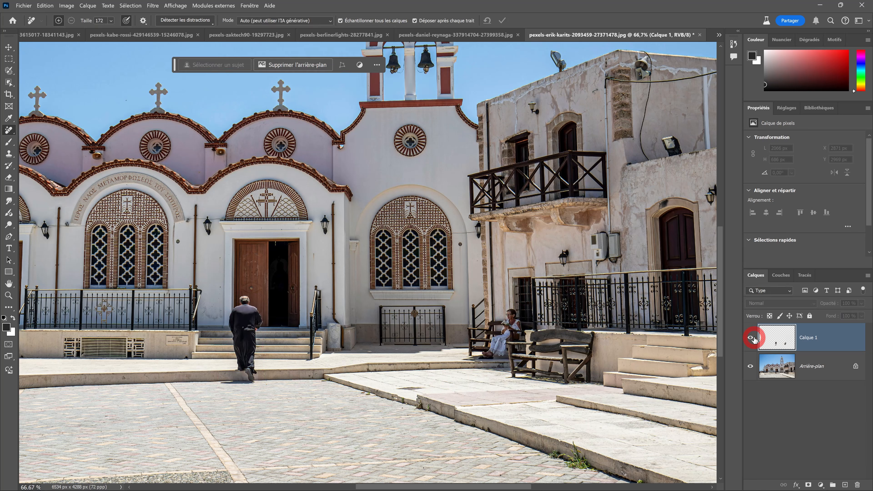
left_click(752, 338)
left_click(751, 338)
left_click(751, 339)
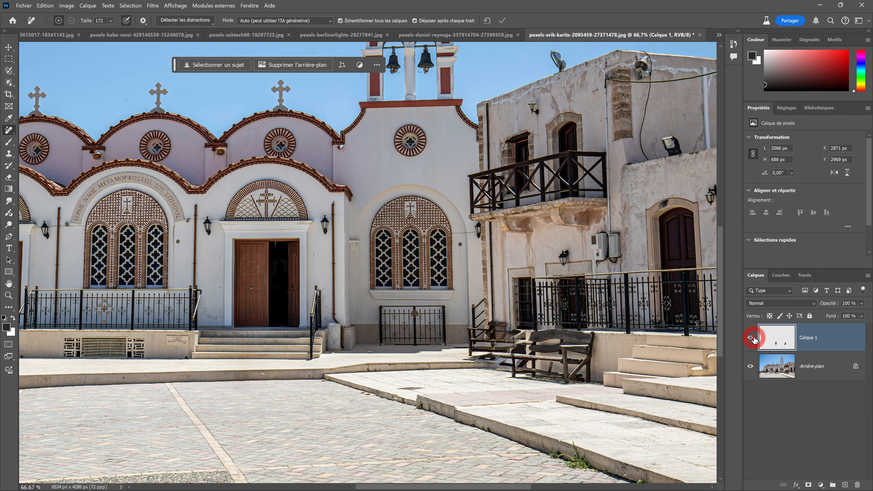
left_click(751, 338)
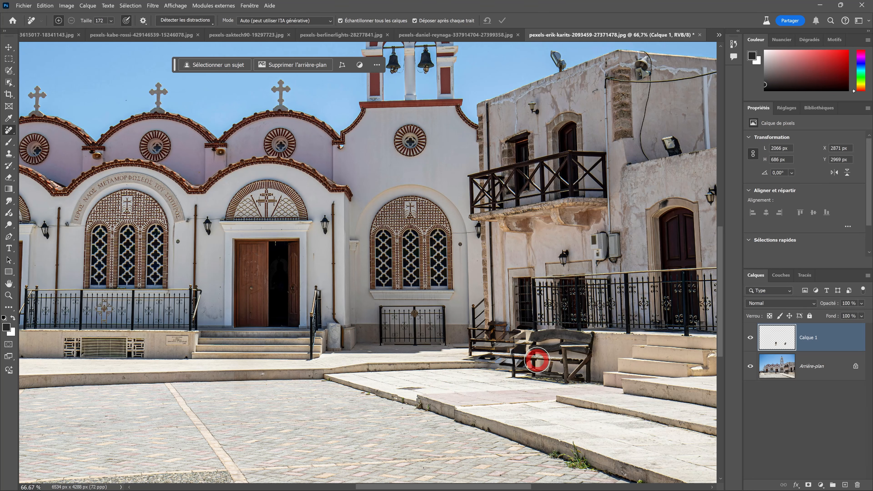
- Switch to pexels-northern-28283430.jpg, the photo of the seated woman, and try to detect people as distractions
key("ctrl+minus")
left_click(720, 35)
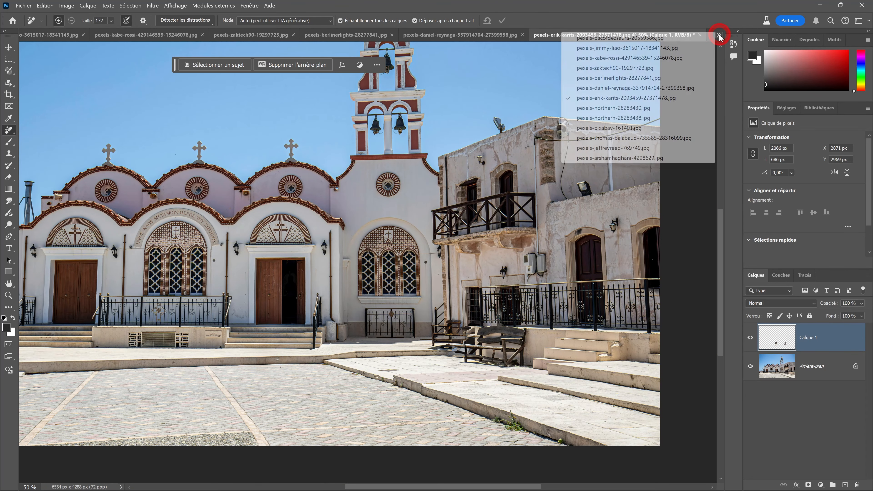
left_click(616, 108)
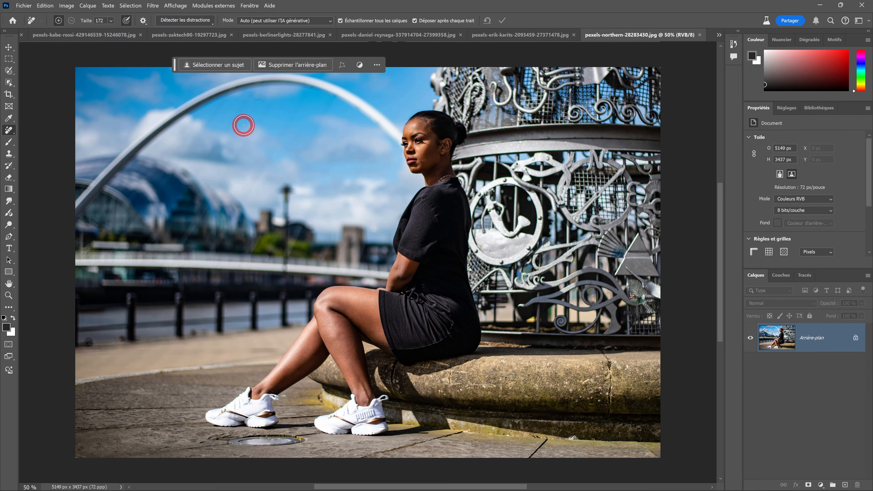
left_click(176, 20)
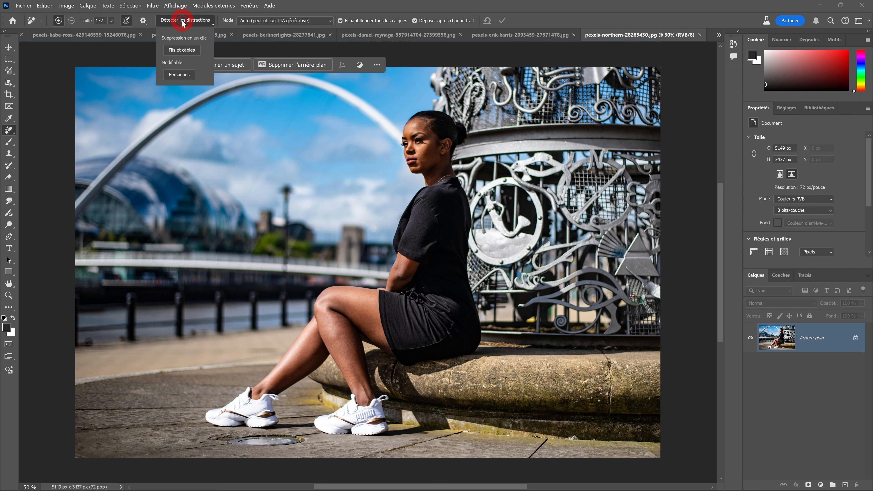
left_click(175, 74)
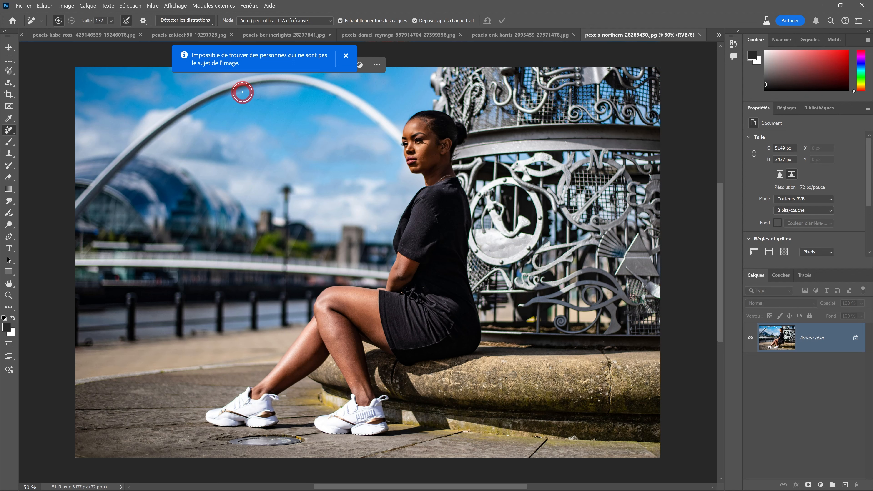
- Switch to the photo of the woman standing on the steps, try to detect distracting people, and dismiss the notice
key("ctrl+Tab")
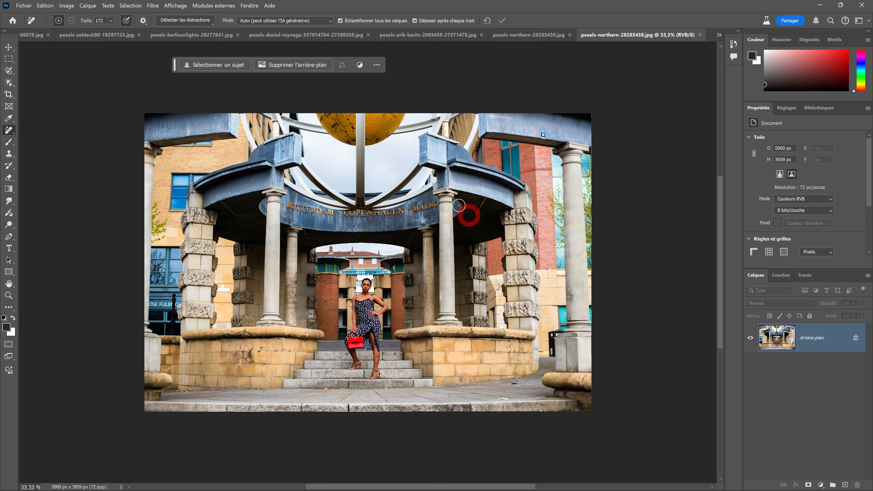
left_click(181, 21)
left_click(179, 68)
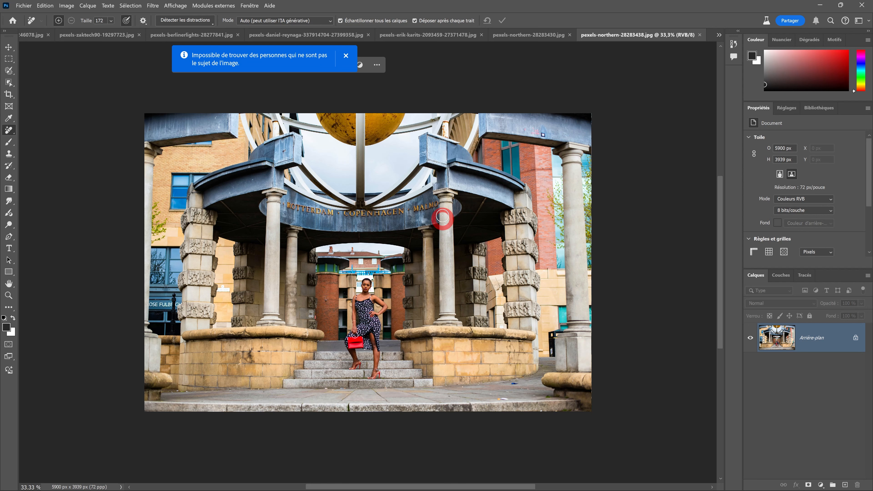
left_click(347, 56)
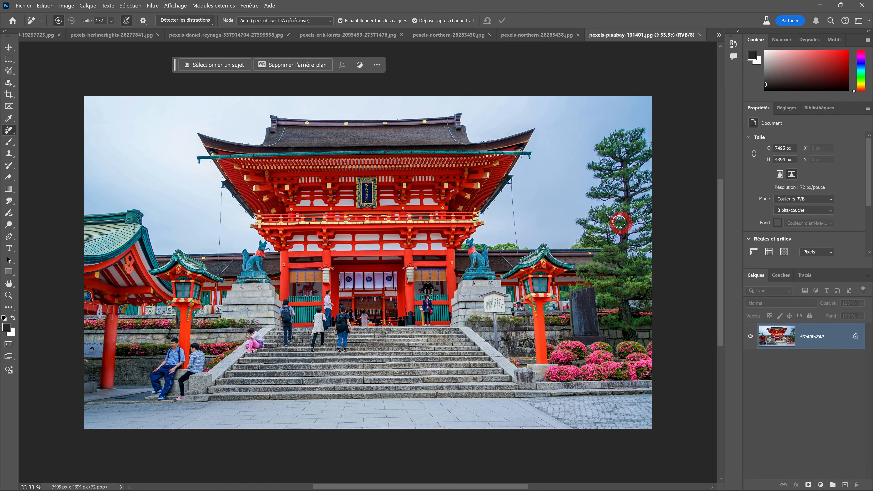
- In the red temple photo, detect people as distractions and remove all the marked visitors onto Calque 1 in Auto mode
left_click(186, 20)
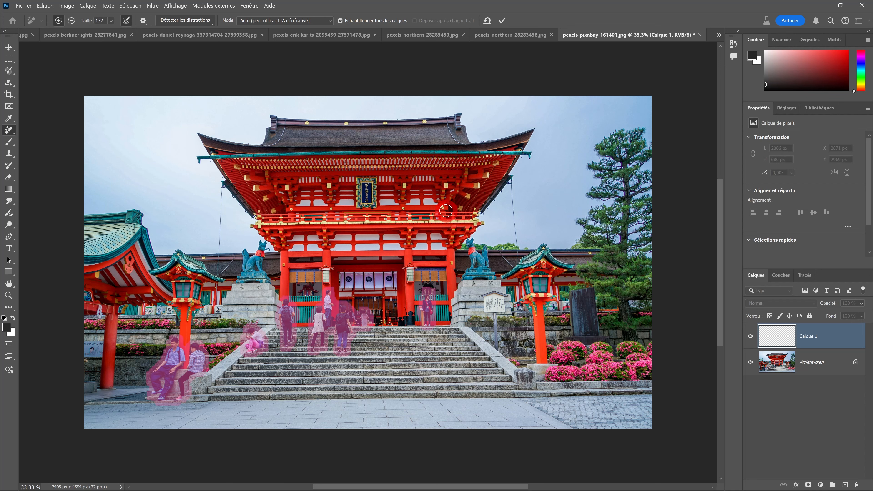
scroll(372, 319, "up", 1)
left_click_drag(372, 319, 410, 303)
scroll(443, 284, "down", 1)
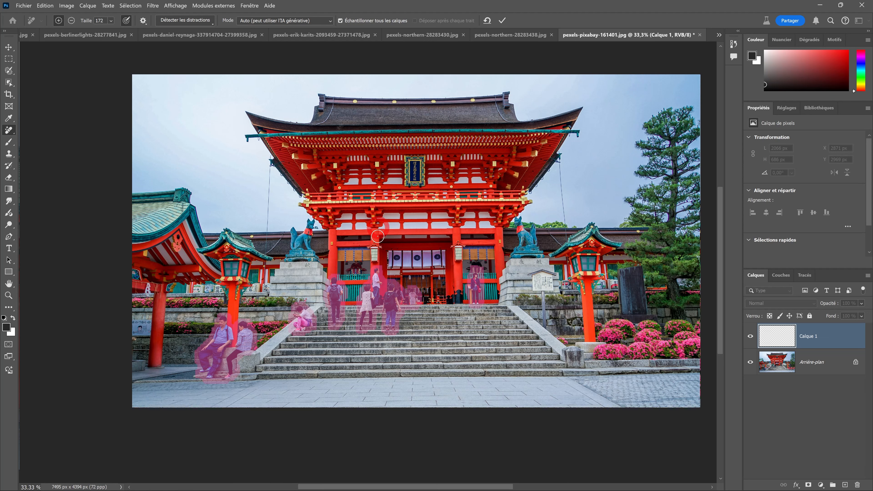
left_click_drag(488, 210, 457, 215)
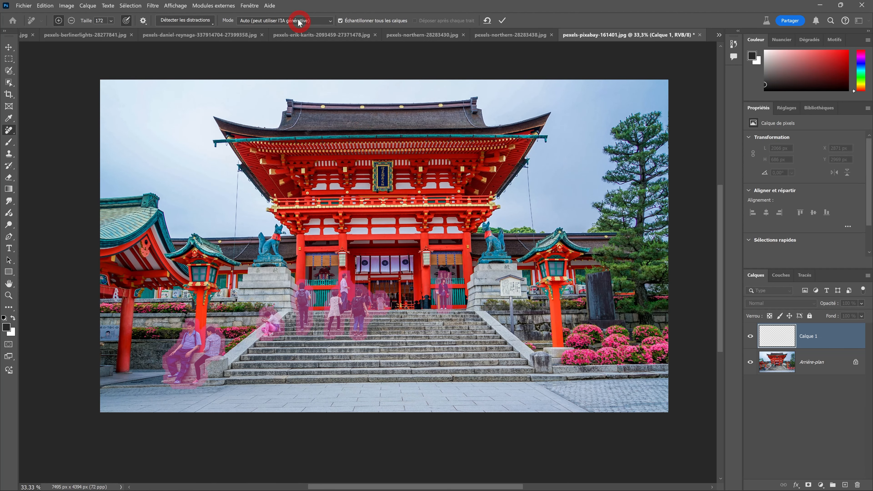
left_click(503, 21)
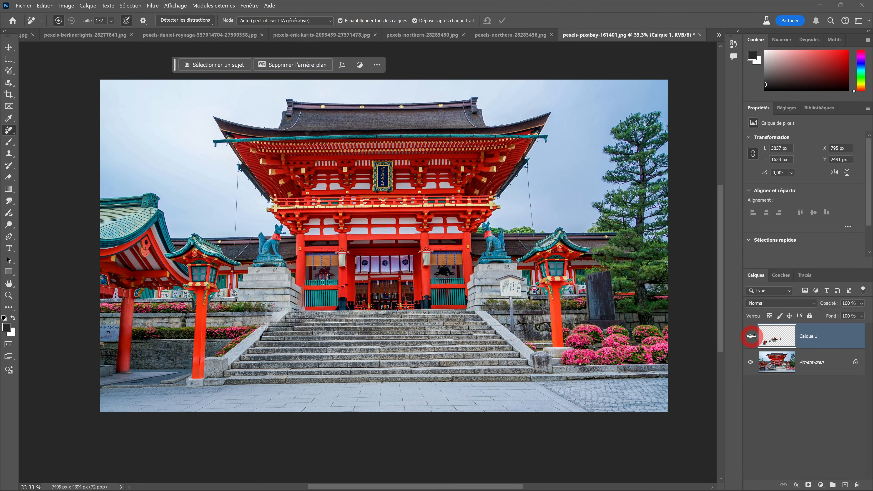
- Compare the temple photo with and without Calque 1, and inspect the retouched stairs and entrance close up
left_click(751, 336)
left_click(751, 336)
left_click(751, 336)
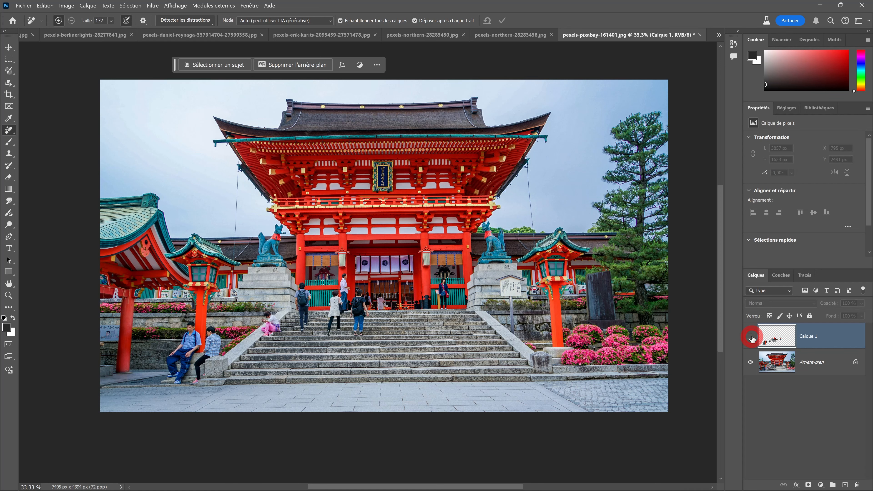
left_click(751, 337)
left_click(752, 337)
left_click(752, 336)
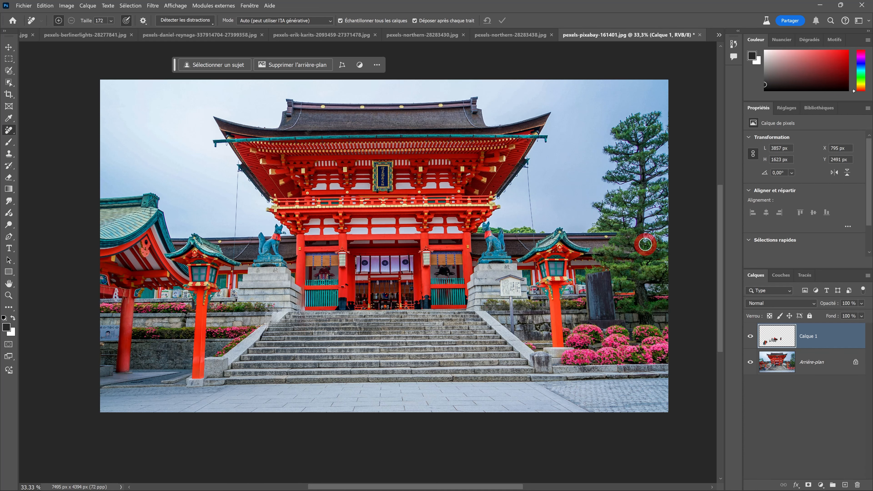
scroll(447, 296, "up", 10)
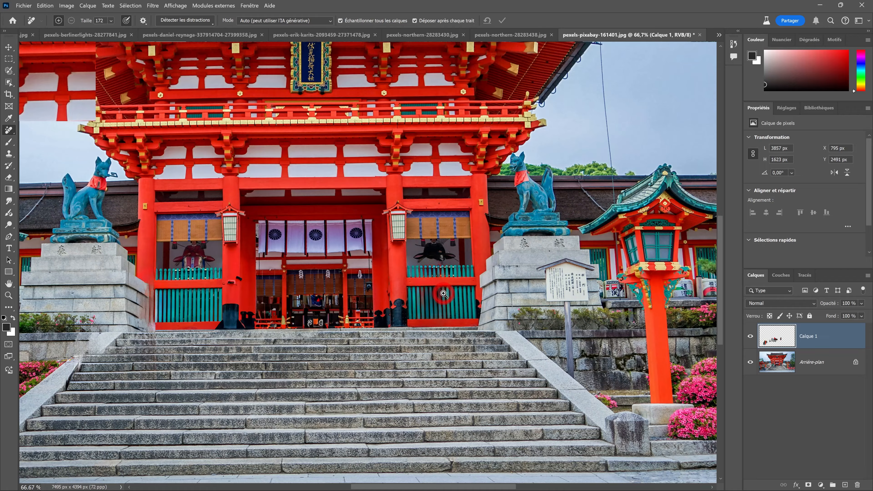
scroll(494, 290, "down", 3)
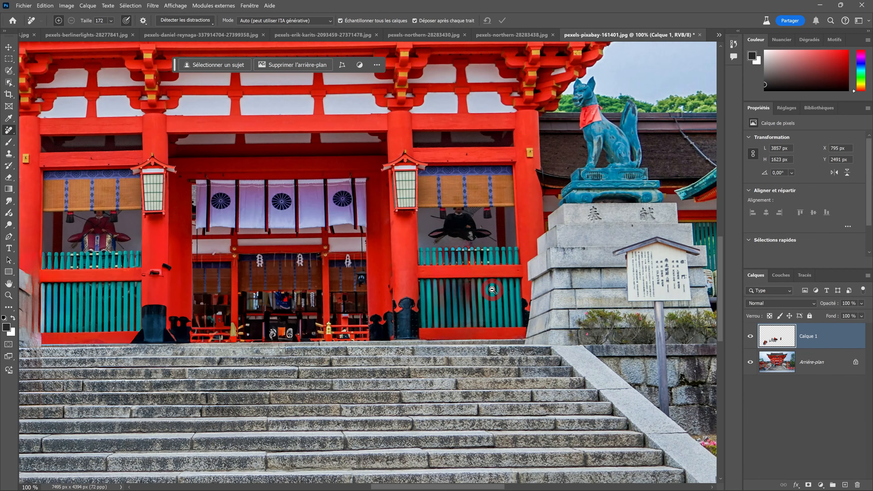
scroll(493, 290, "down", 5)
- Switch to the Golden Gate bridge photo, show the Sans IA layer, and examine the retouched bridge and shoreline
key("ctrl+Tab")
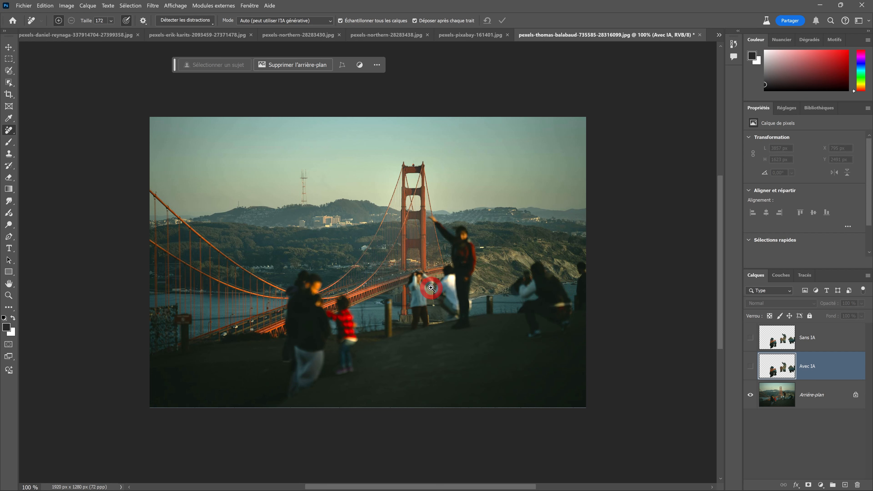
scroll(430, 288, "up", 1)
left_click_drag(436, 287, 430, 305)
left_click(751, 339)
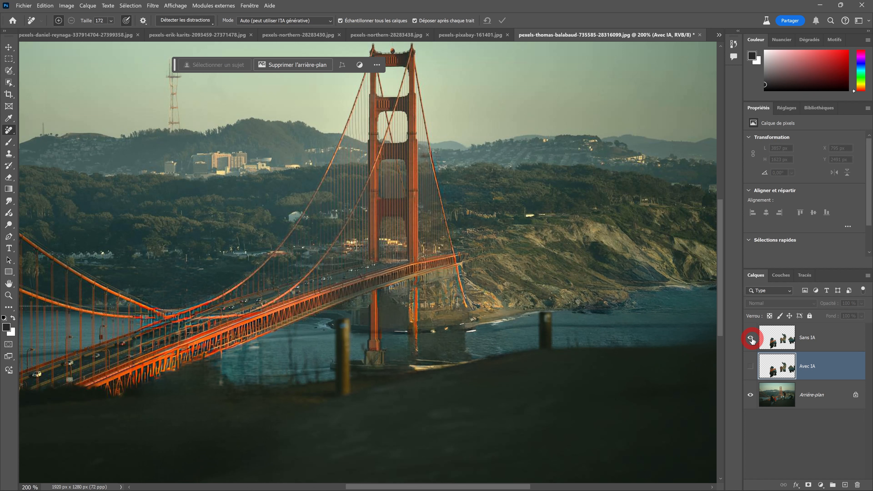
left_click_drag(498, 321, 559, 310)
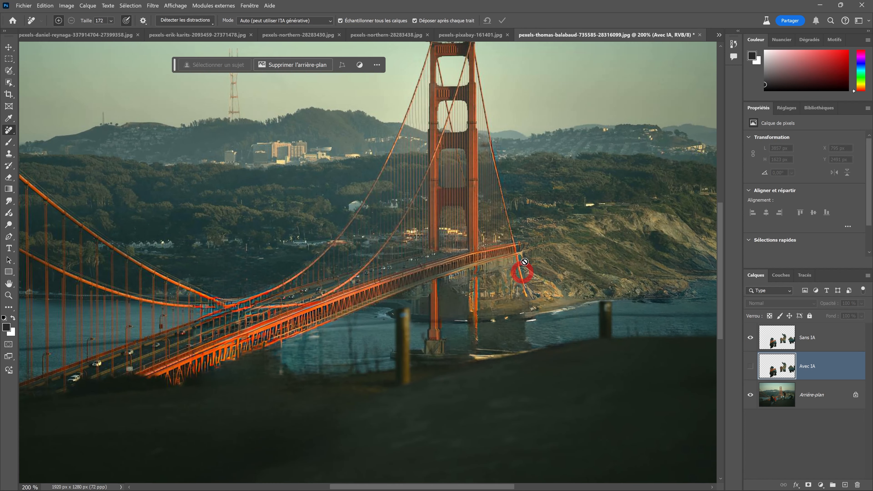
- Compare the Sans IA layer with the original bridge photo, then hide it and show the Avec IA layer instead
left_click(750, 338)
left_click(750, 339)
left_click(750, 338)
left_click(751, 339)
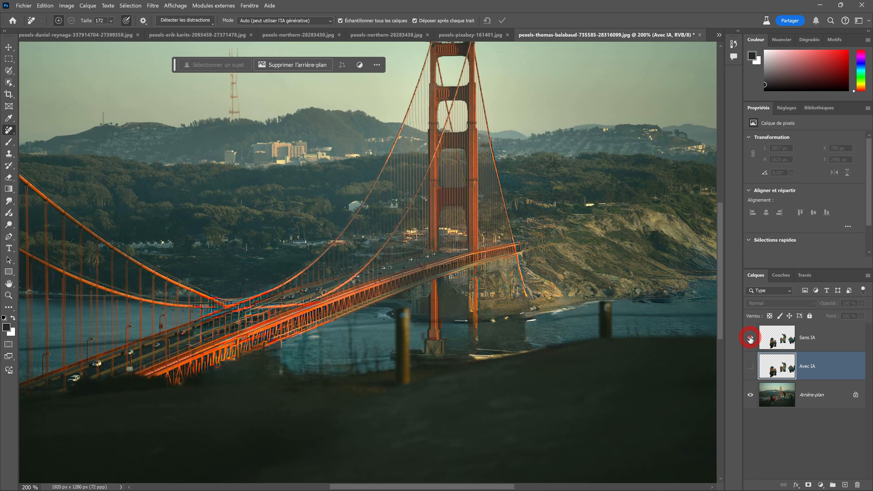
left_click_drag(751, 338, 752, 361)
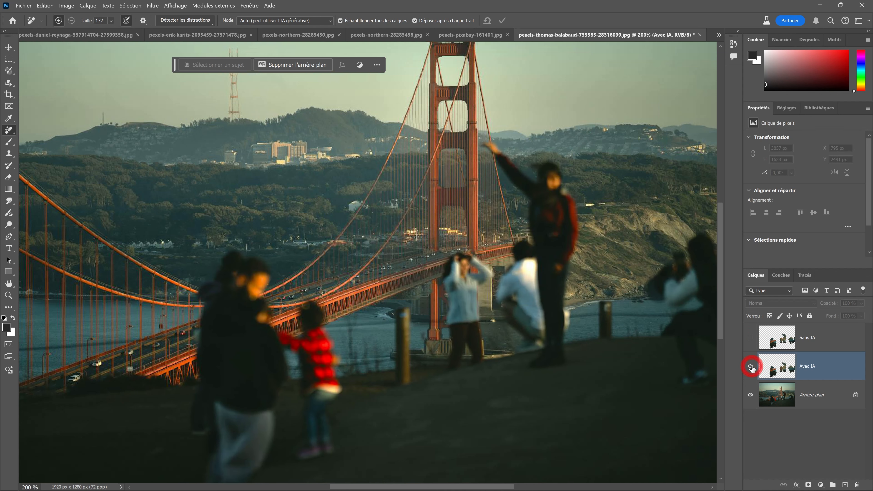
- Compare the Avec IA layer with the original bridge photo and the Sans IA layer, leaving Avec IA visible, and view the whole picture
left_click(752, 367)
left_click(752, 367)
left_click(751, 367)
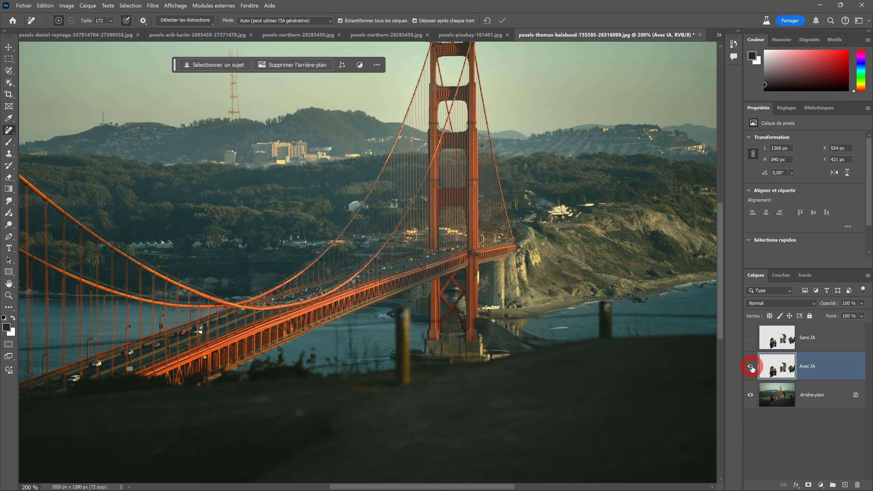
left_click(752, 367)
left_click(751, 367)
left_click(751, 338)
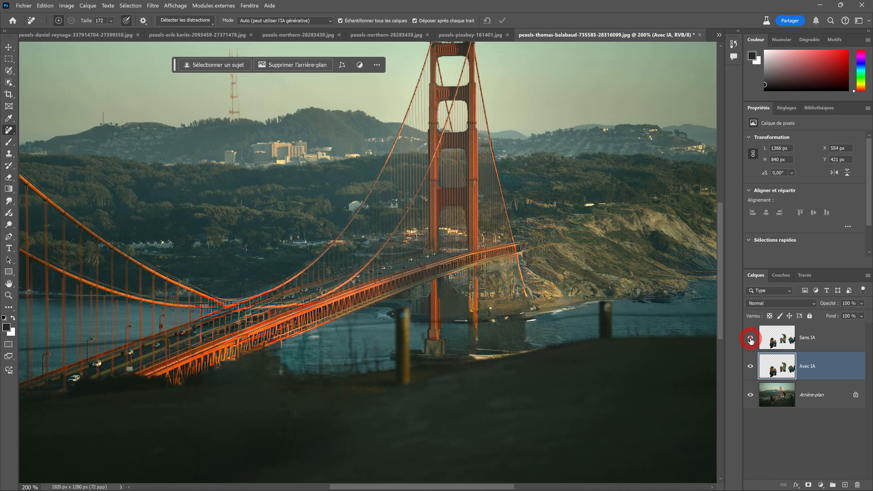
left_click(750, 338)
left_click(751, 339)
left_click(751, 339)
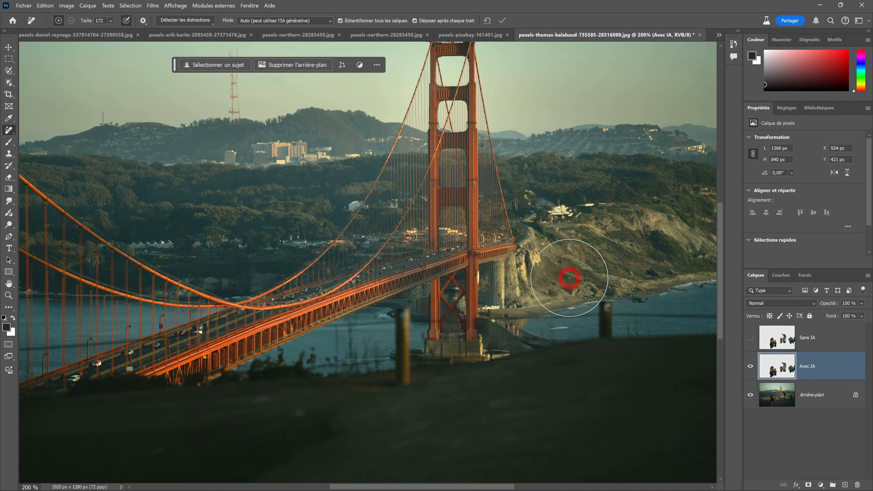
left_click(531, 264, "ctrl+alt")
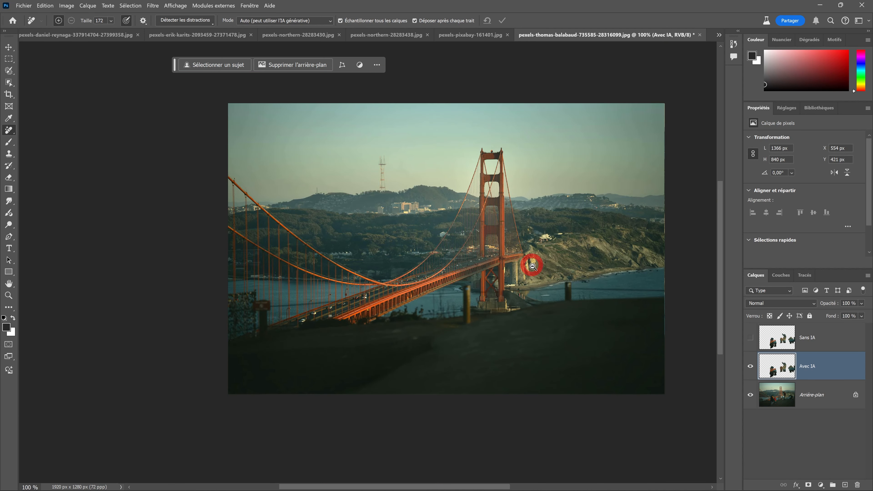
left_click_drag(539, 279, 479, 278)
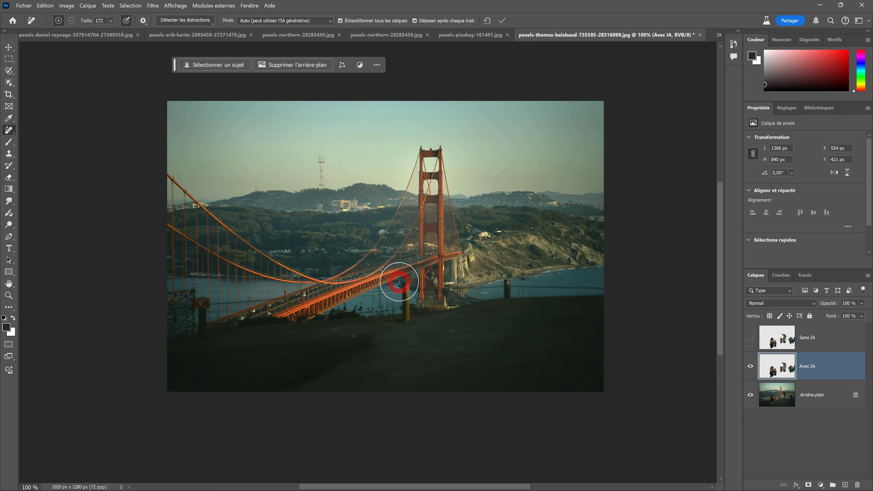
- In the copy of the Louvre pyramid photo, select a tall triangular area above the pavilion roof with the Polygonal Lasso
left_click(720, 35)
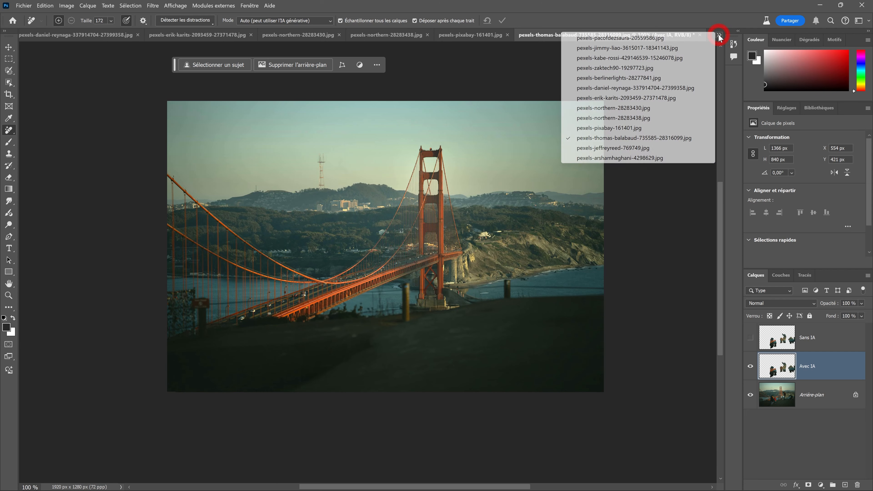
left_click(605, 158)
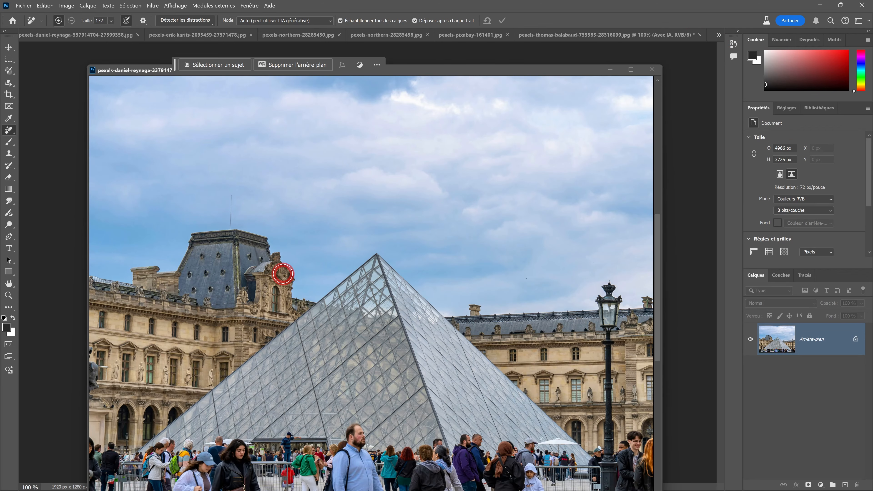
scroll(201, 242, "up", 2)
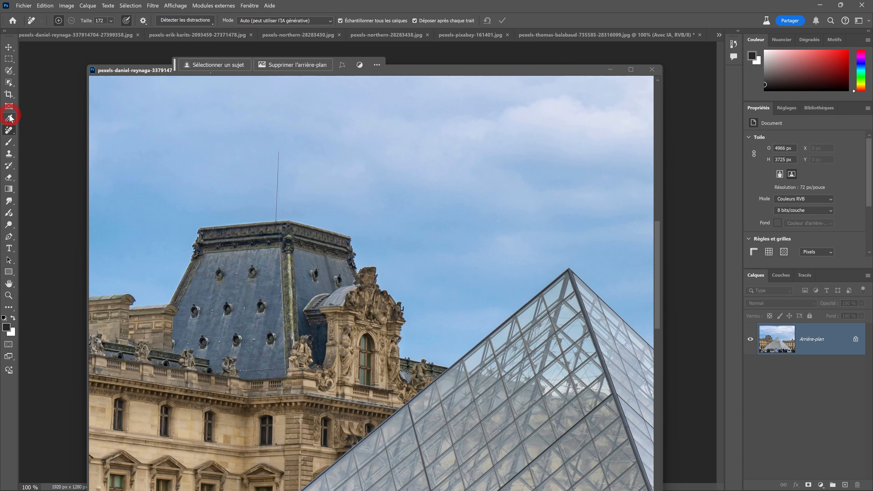
left_click(8, 71)
scroll(190, 288, "up", 2)
left_click(195, 286)
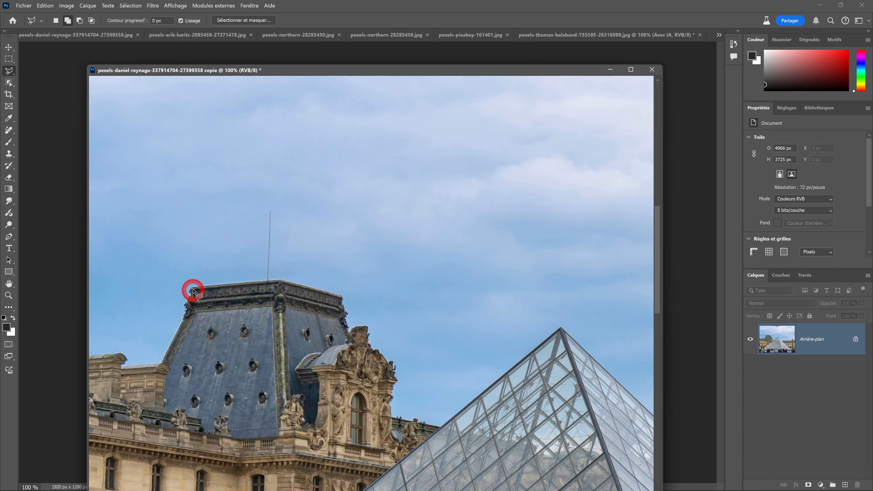
left_click(280, 97)
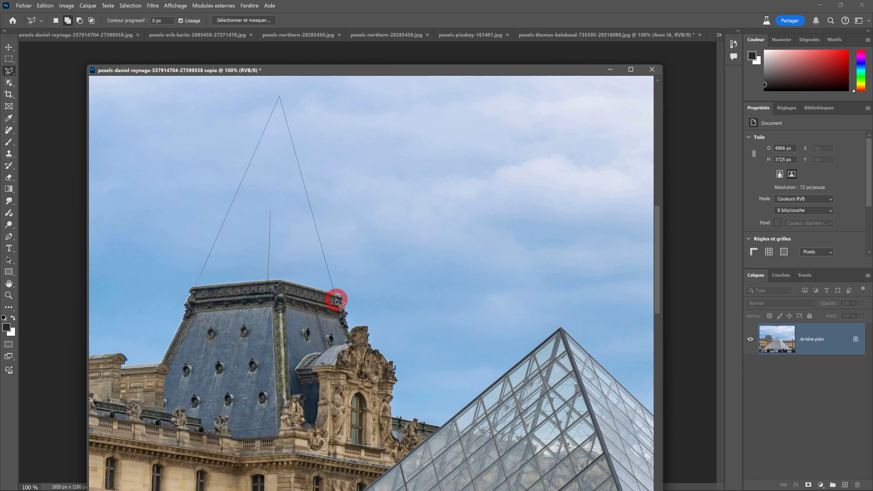
double_click(340, 308)
- Fill the triangular selection with Generative Fill using the prompt "un toit pointu" and choose the third variation
left_click_drag(177, 69, 346, 118)
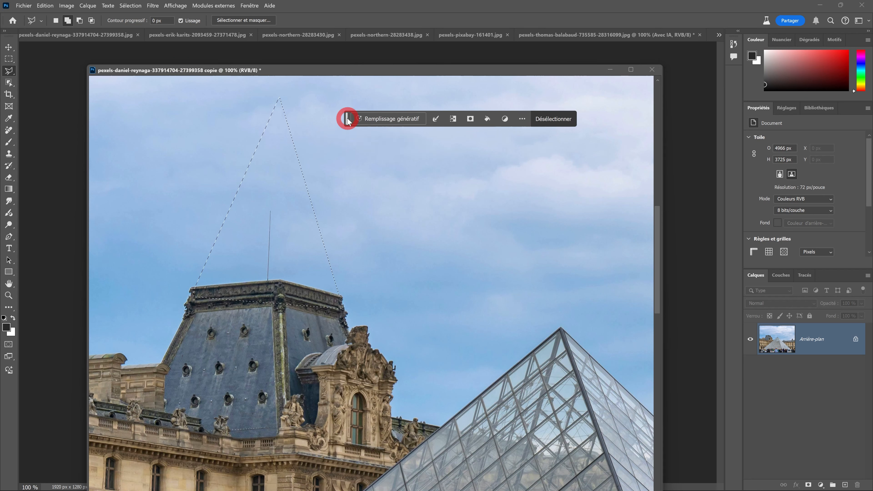
left_click(376, 124)
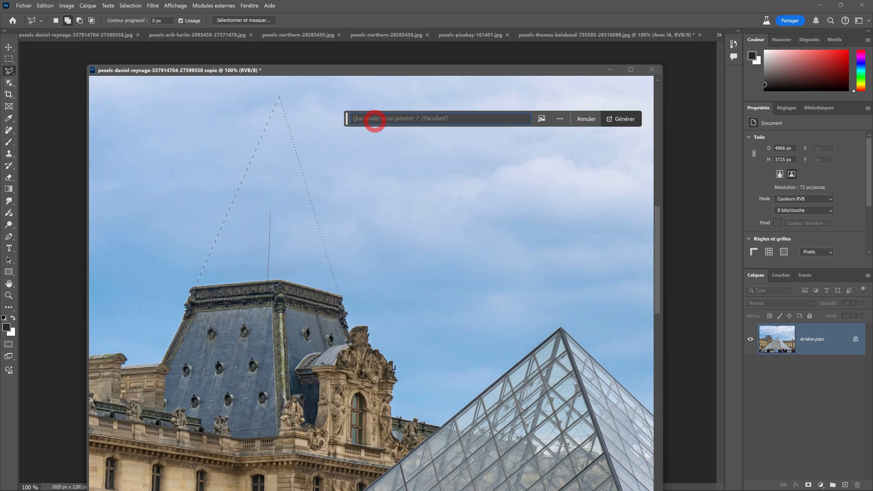
type("un toit pointu")
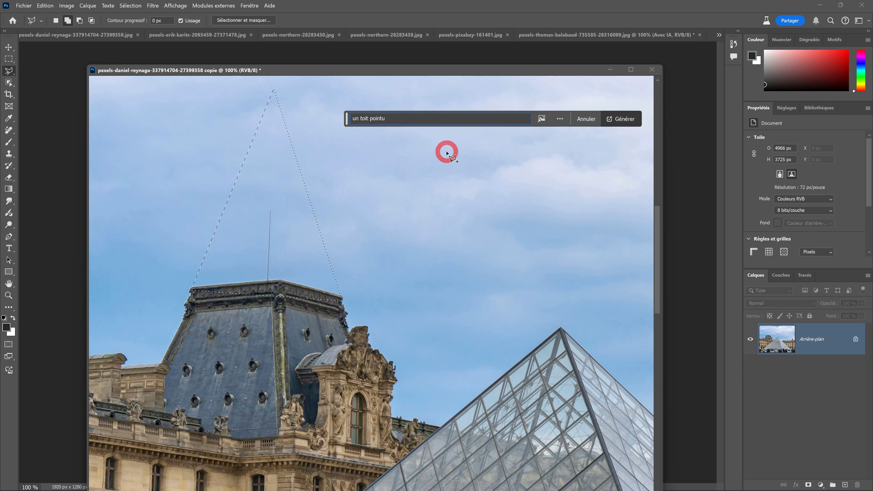
key("Return")
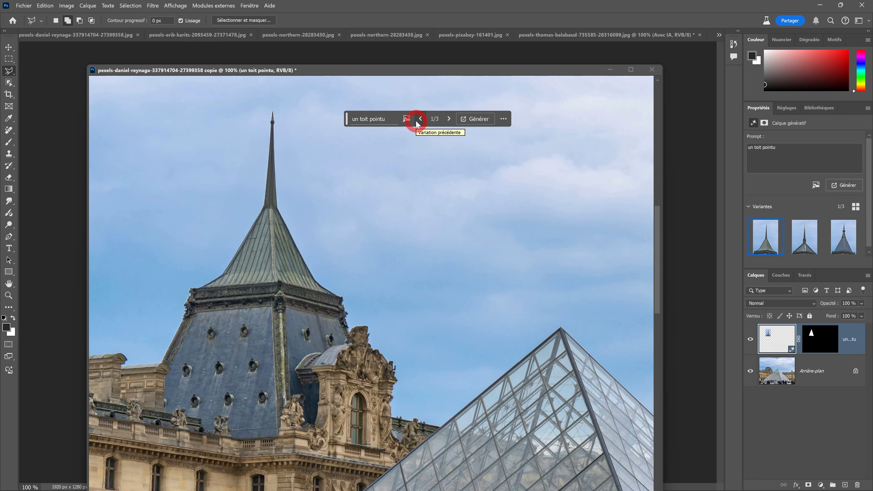
left_click(448, 119)
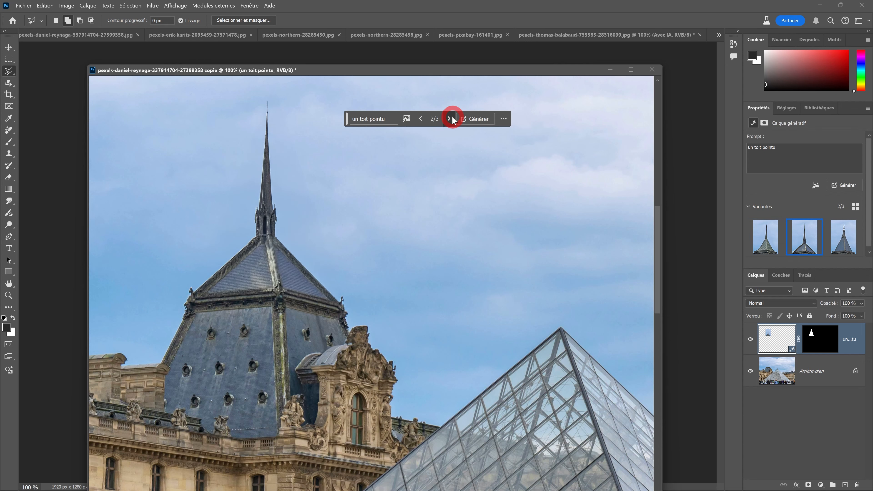
left_click(449, 119)
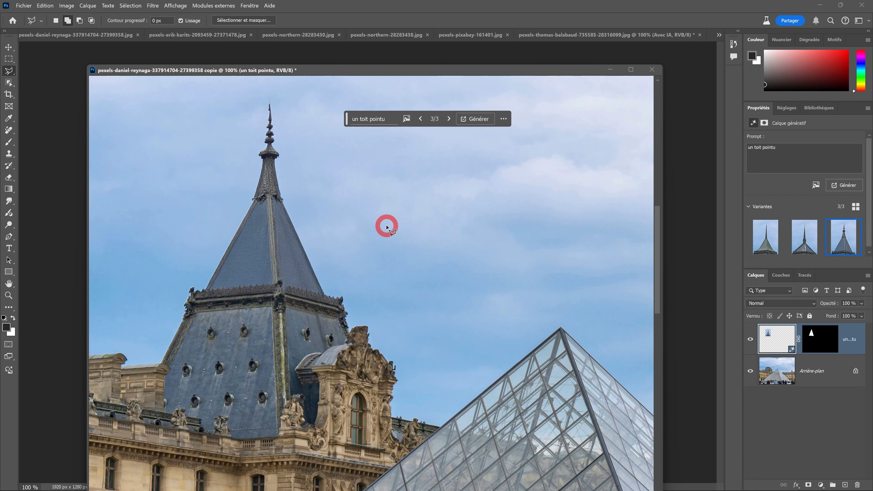
- Select a rectangular area of sky above the glass pyramid and enter "un avion" as its Generative Fill prompt
key("ctrl+minus")
key("ctrl+minus")
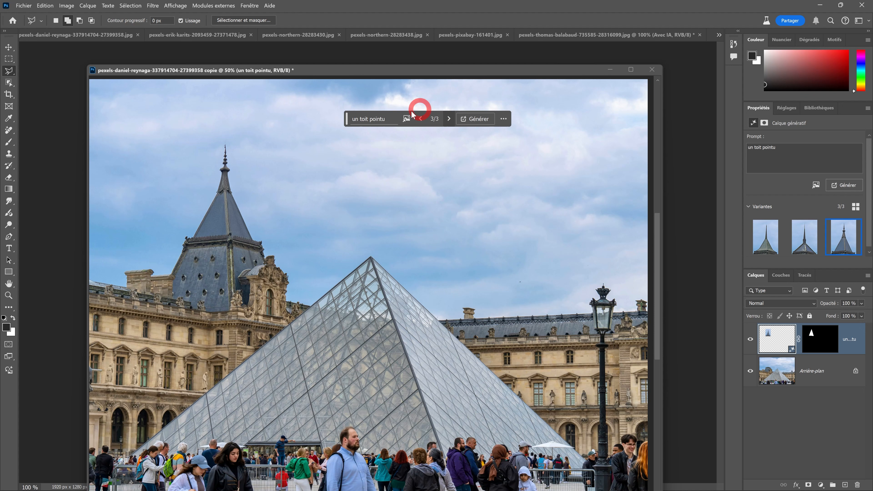
left_click_drag(346, 118, 261, 100)
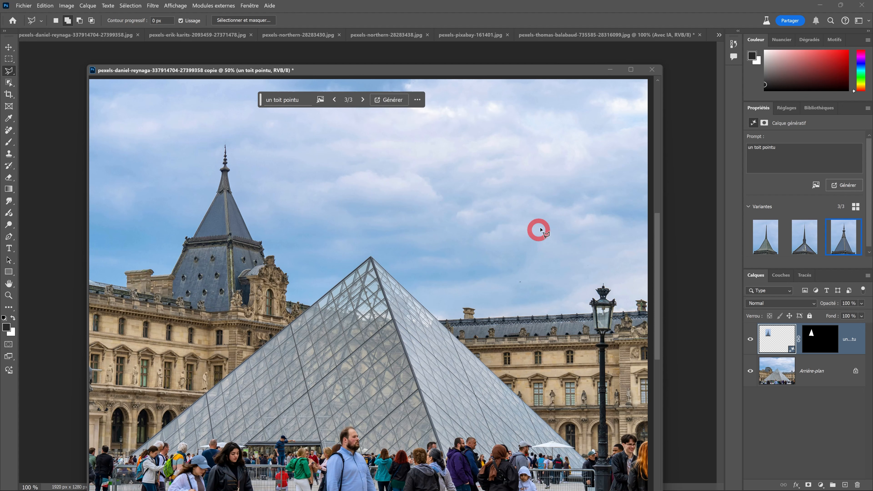
key("m")
mouse_move(359, 136)
left_mouse_down()
mouse_move(585, 248)
mouse_move(577, 250)
left_mouse_up()
left_click(307, 99)
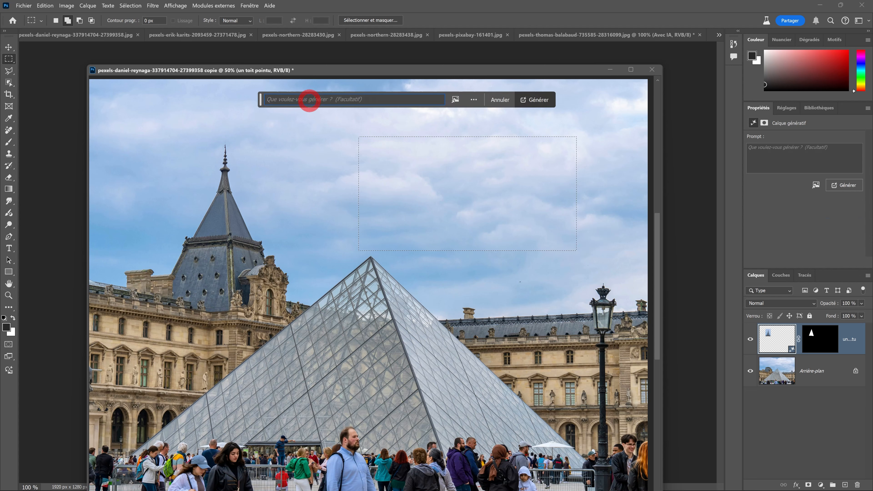
type("un avion")
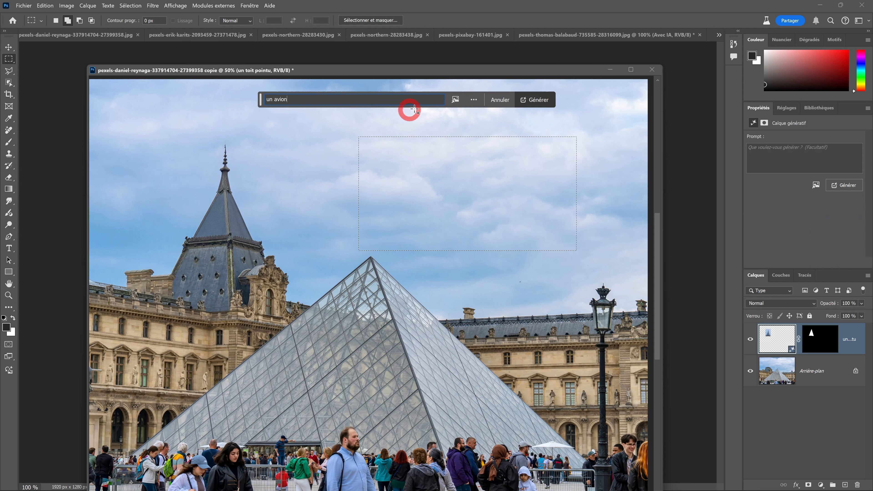
- Generate the airplane with pexels-brett-sayles-1059608.jpg as the reference image and choose the second variation
left_click(456, 100)
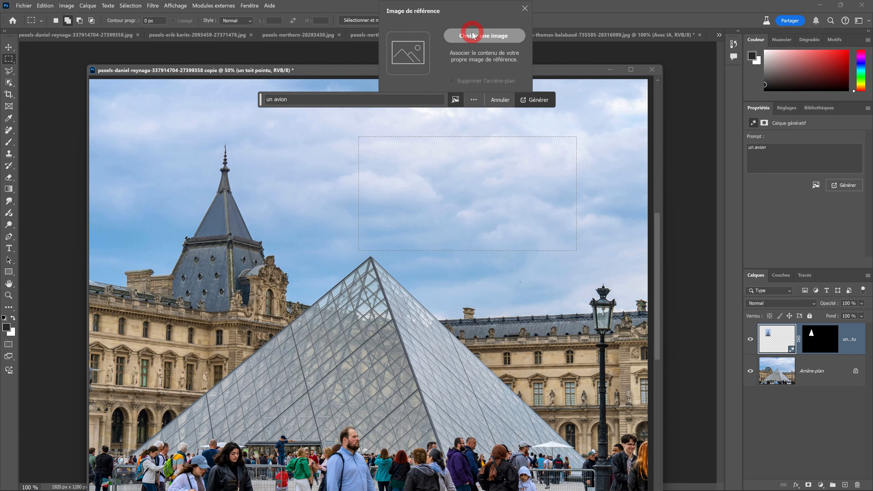
left_click(474, 42)
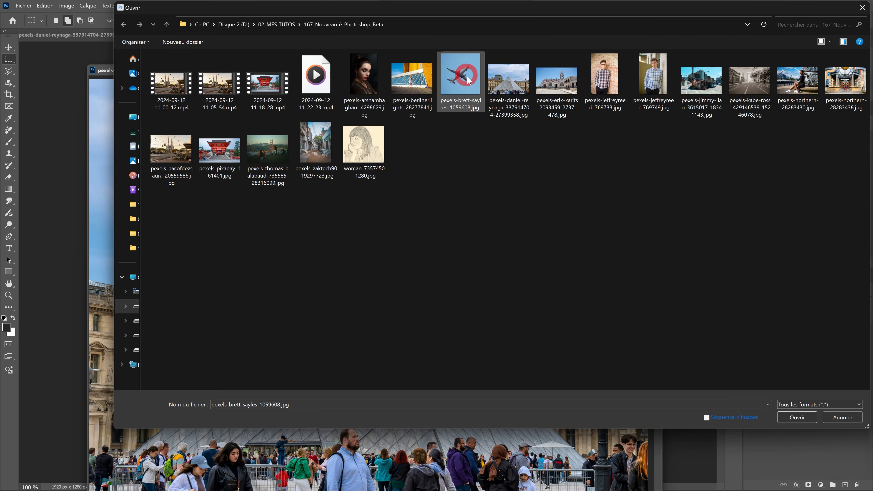
left_click(790, 418)
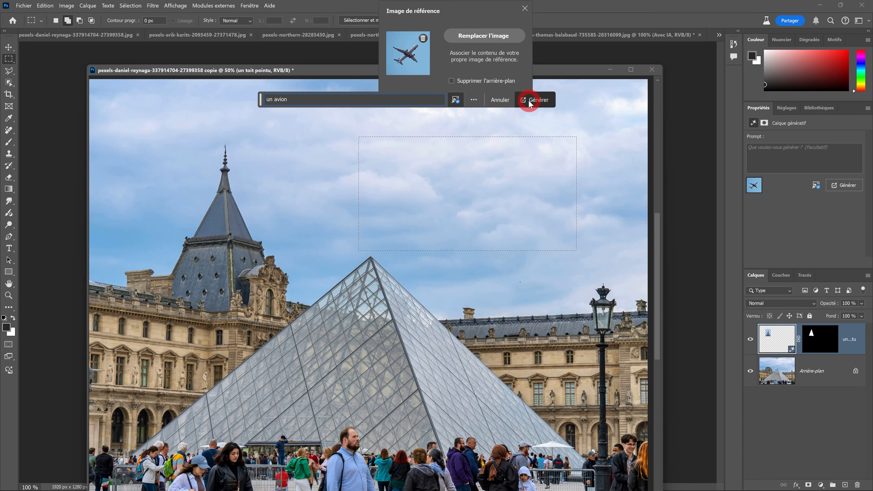
left_click(527, 104)
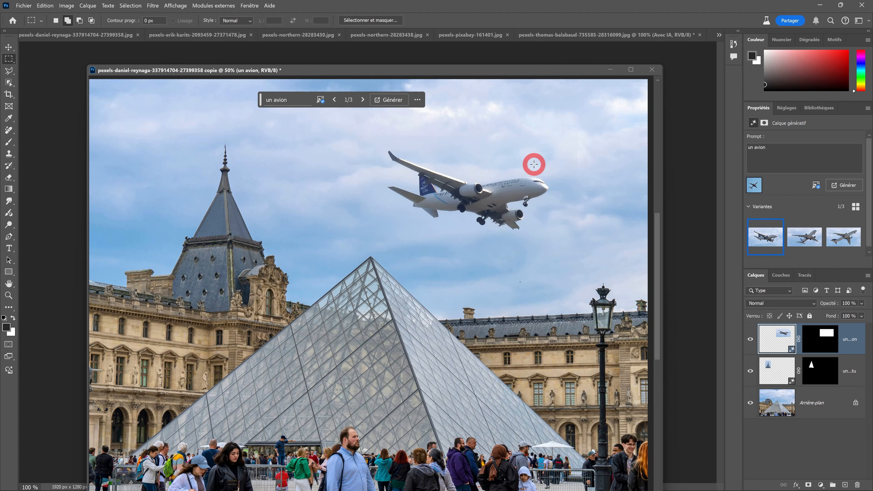
left_click(808, 242)
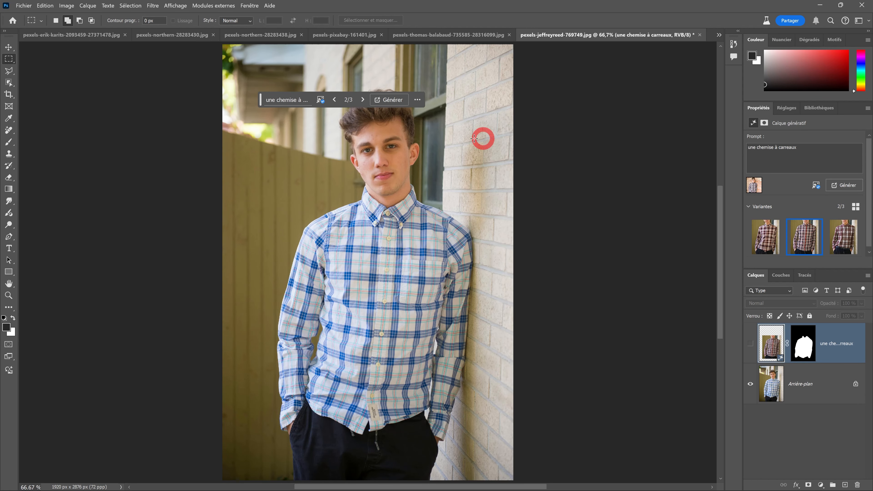
- In the checked-shirt portrait, load the generative layer's mask as a selection and examine the selected area with the Selection Brush overlay
left_click_drag(261, 99, 48, 164)
left_click(801, 345, "ctrl")
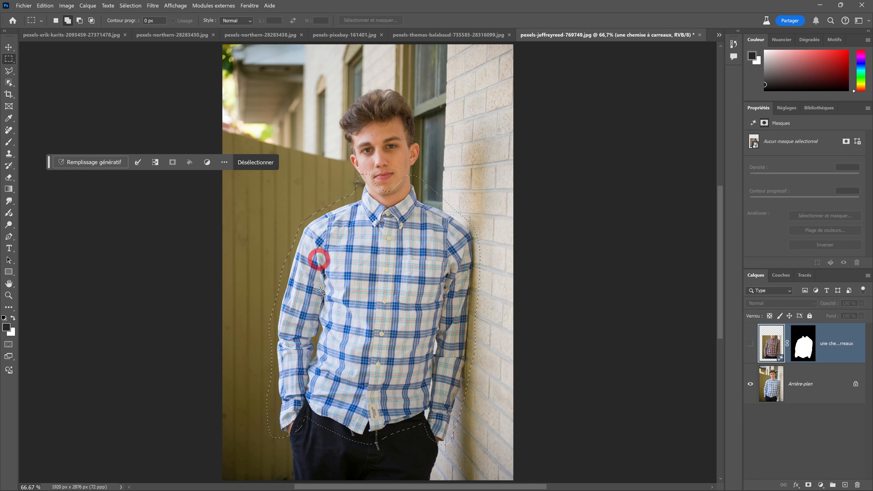
scroll(397, 247, "up", 1)
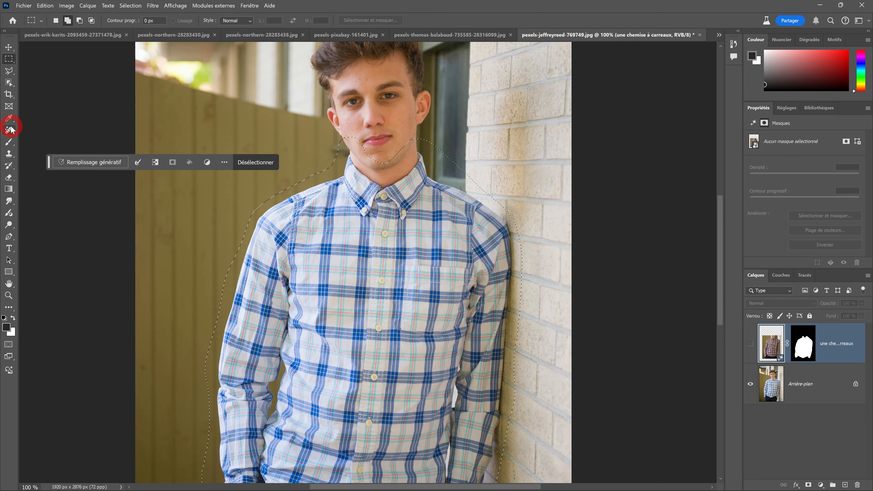
left_click_drag(8, 71, 44, 75)
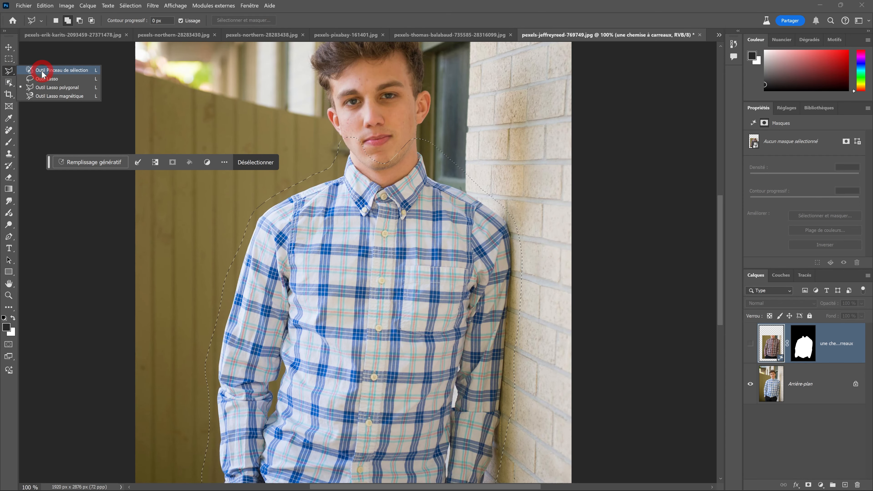
left_click(43, 73)
scroll(456, 293, "down", 1)
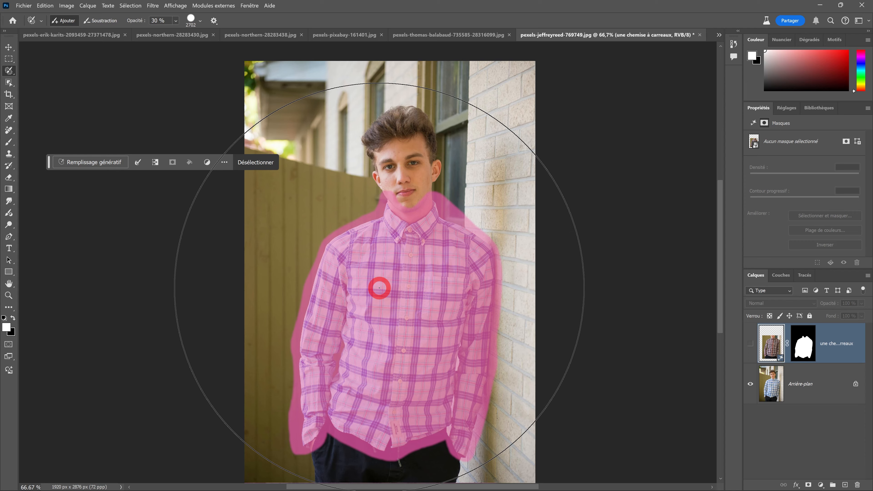
- Show the generated checked-shirt layer with the selection cleared, and bring up the dialog for opening another image
left_click(752, 346)
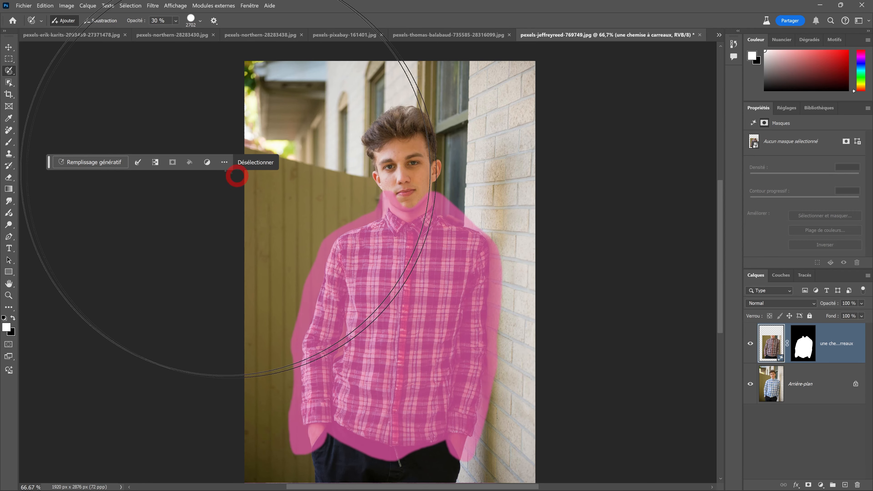
key("ctrl+d")
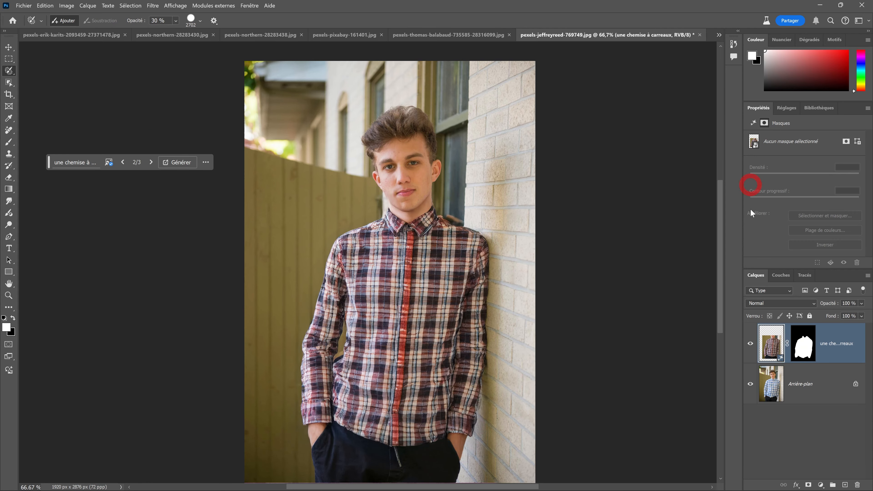
left_click(29, 6)
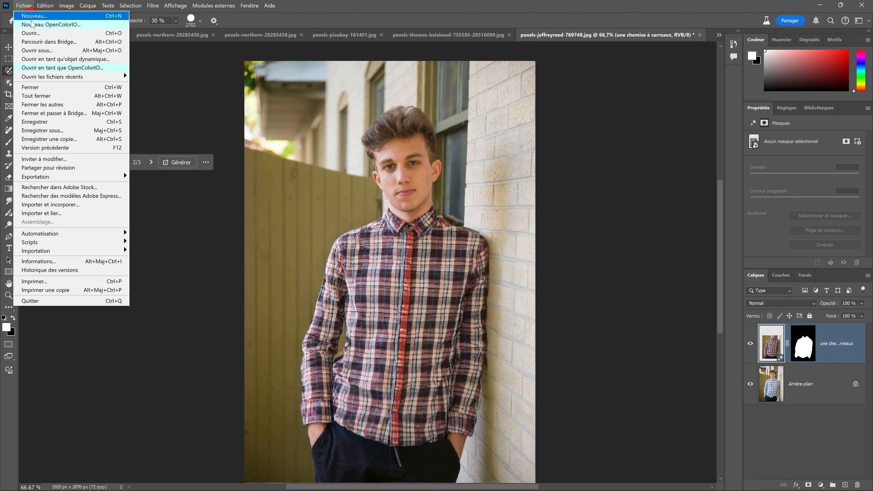
left_click(33, 33)
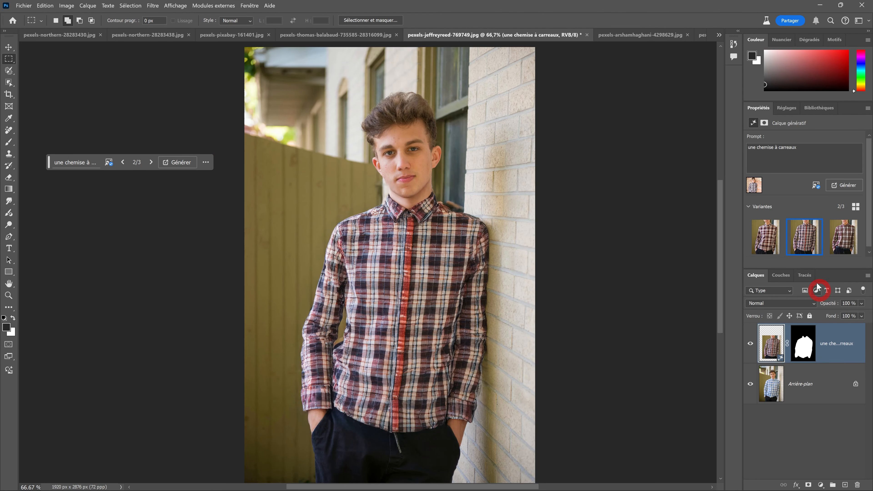
- Preview the third variation of the generated checked shirt and apply the first one
mouse_move(797, 236)
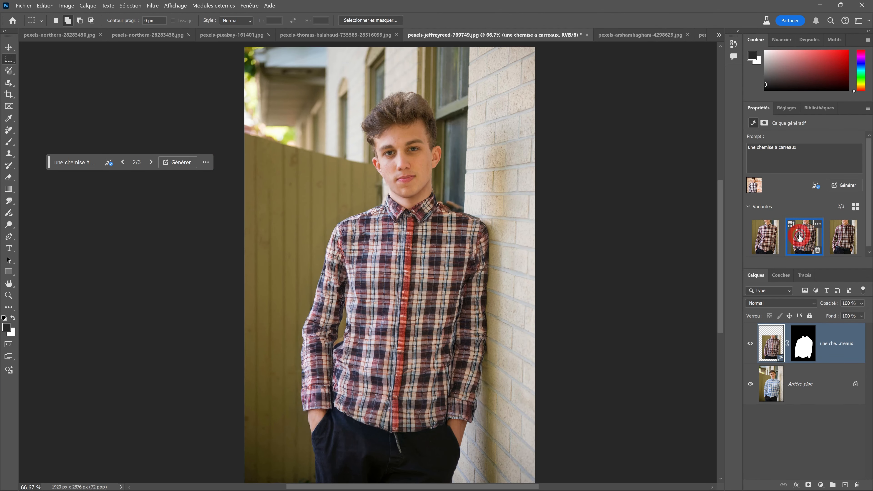
left_click(841, 238)
left_click(768, 244)
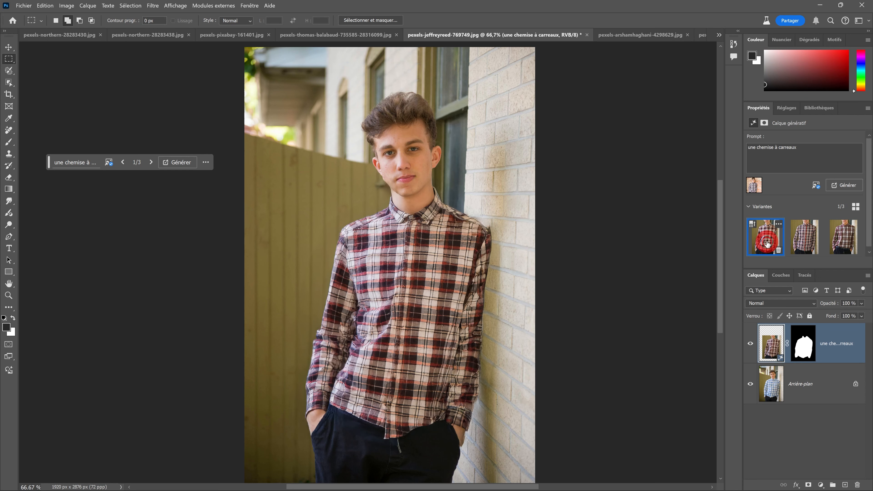
- Compare the checked-shirt variations with one another and with the original photo, and apply the third variation
left_click(803, 239)
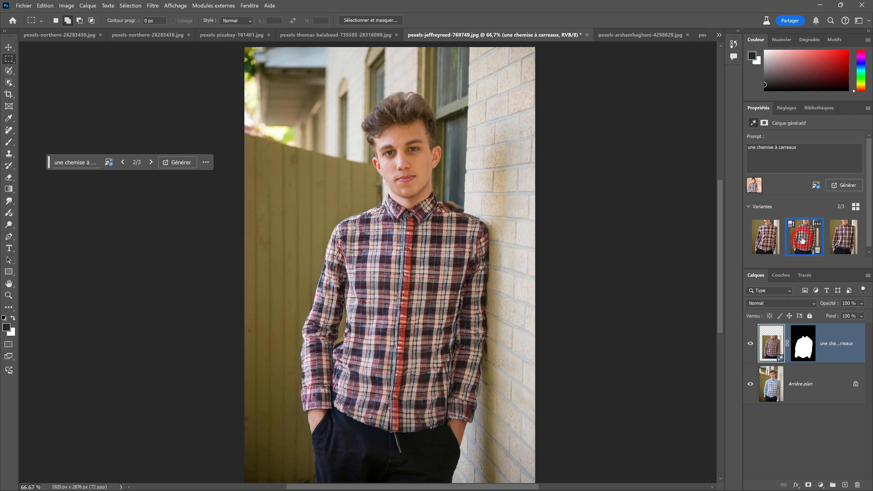
left_click(779, 241)
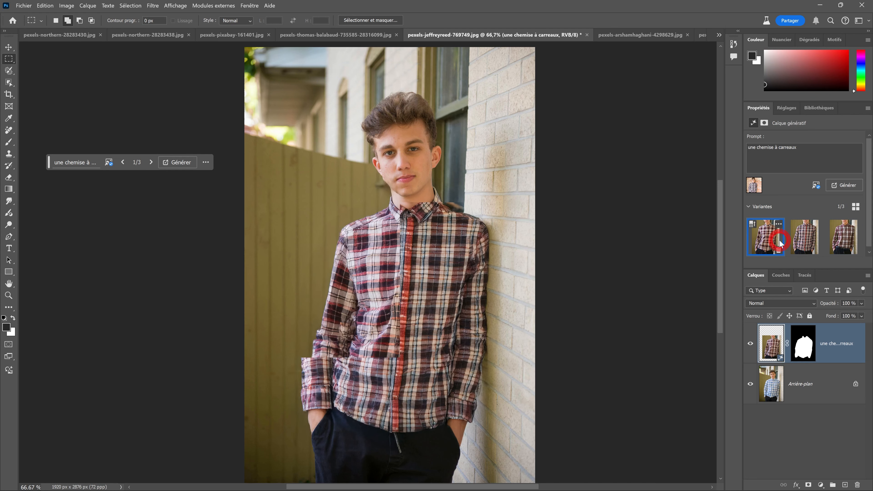
left_click(751, 343)
left_click(750, 343)
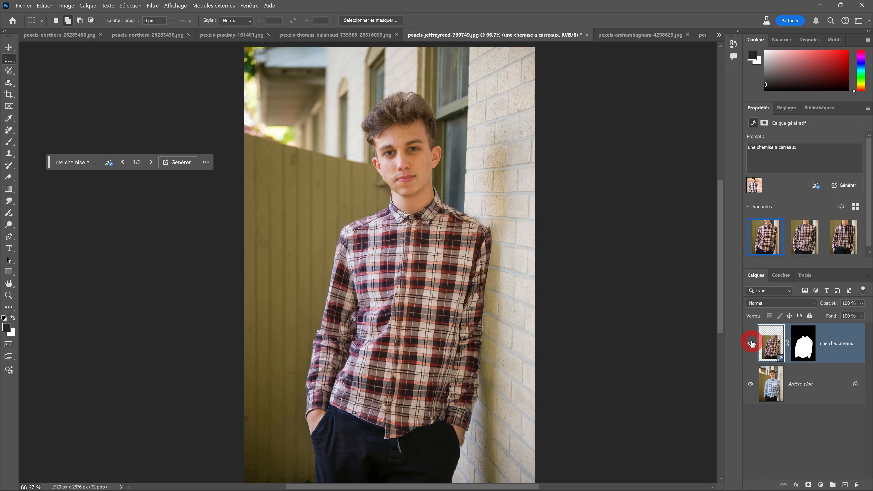
left_click(751, 344)
left_click(751, 343)
left_click(802, 247)
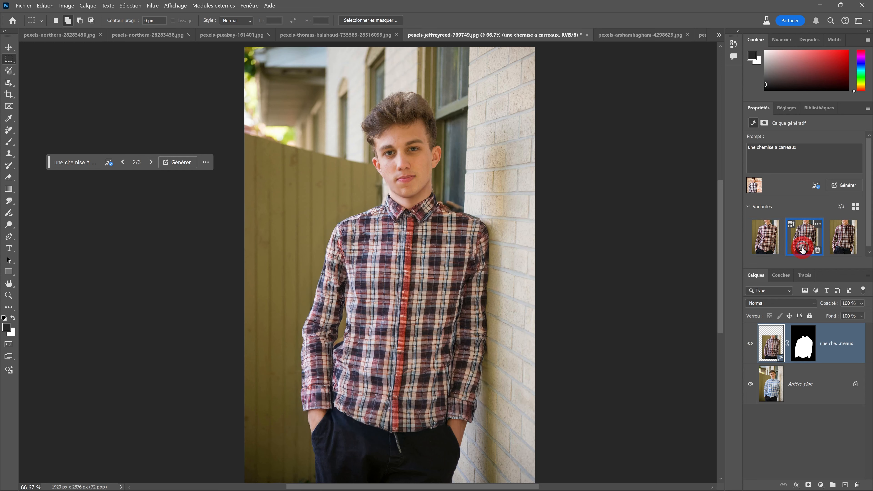
left_click(843, 245)
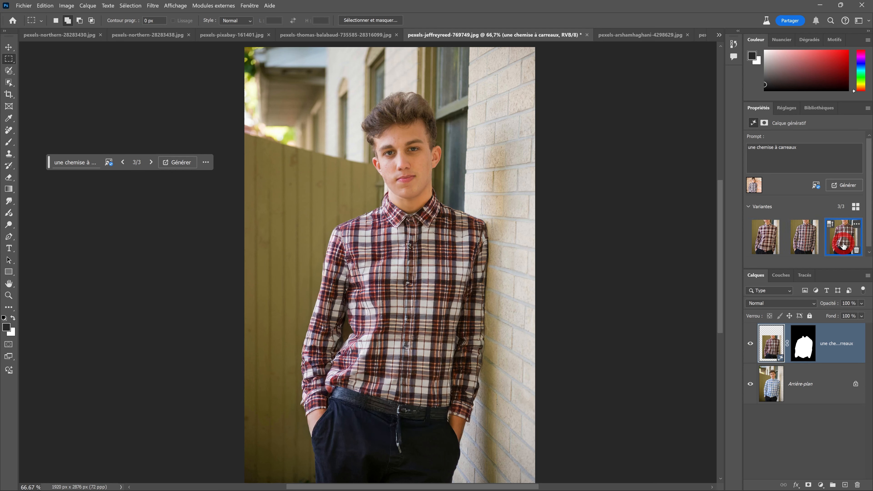
- Switch to the dark portrait of the woman with earrings and place the contextual task bar just above the picture
left_click(554, 35)
left_click(340, 117)
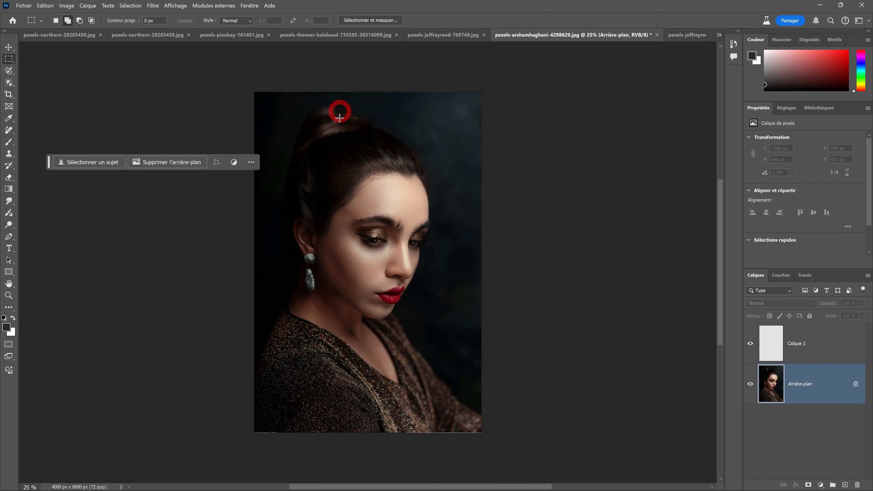
left_click_drag(65, 235, 266, 80)
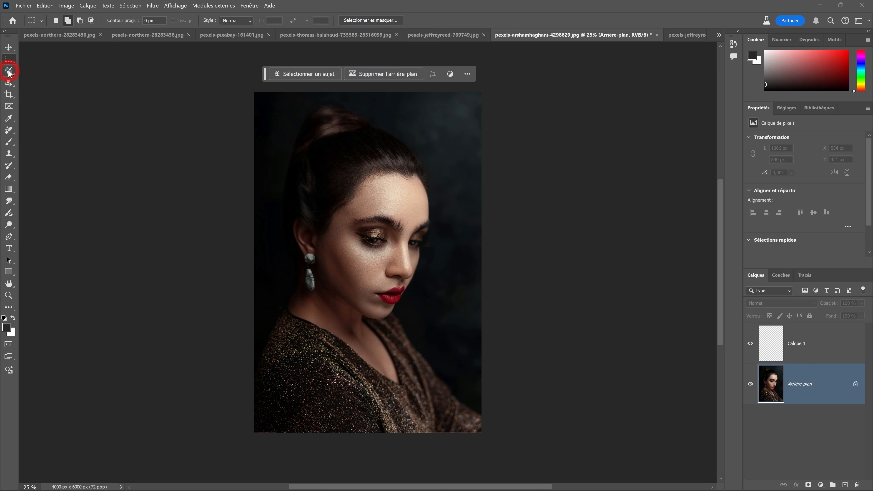
- Activate the Selection Brush tool and set its opacity to 50 %
left_click_drag(8, 70, 46, 76)
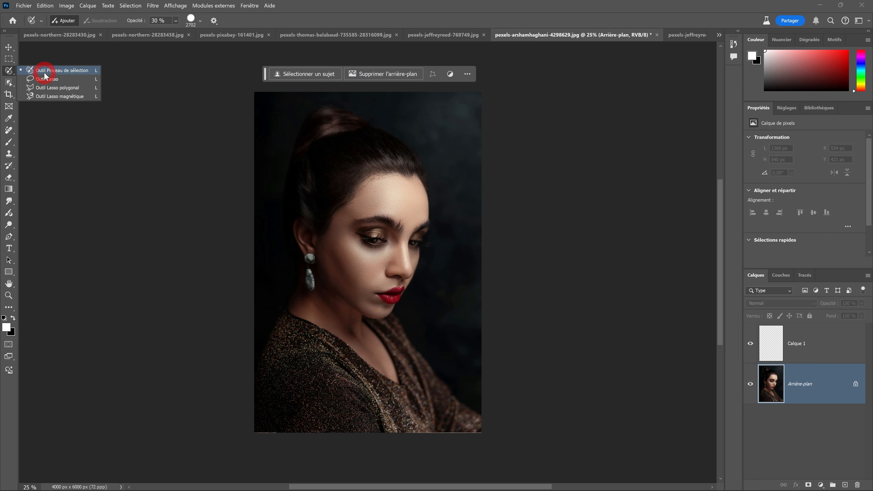
left_click(176, 21)
left_click_drag(184, 32, 193, 32)
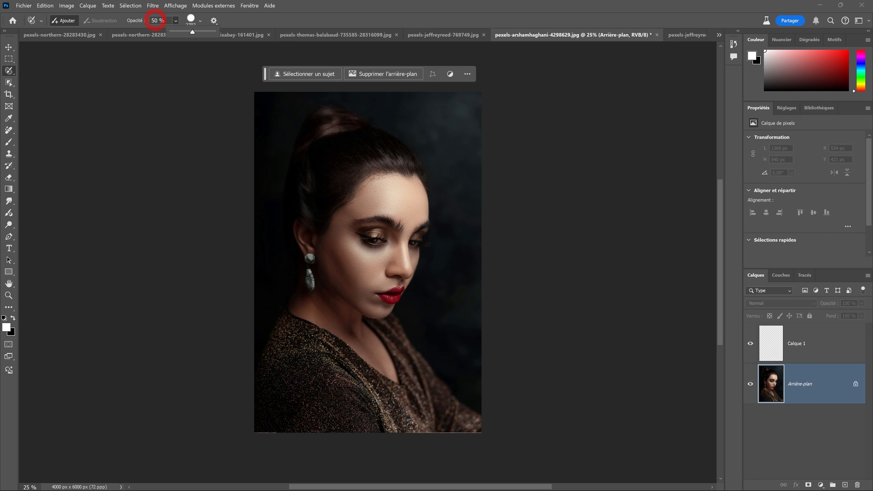